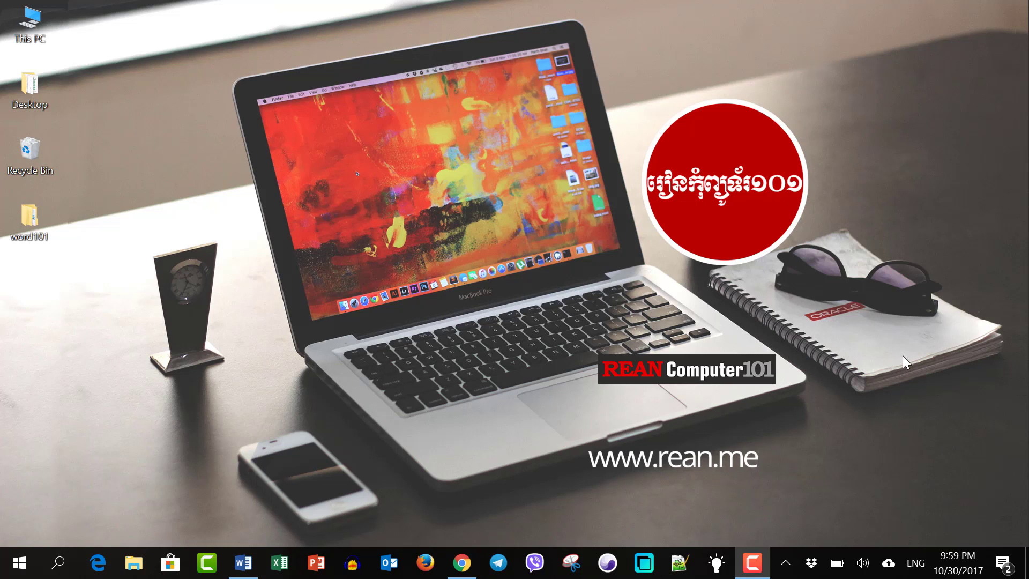
- Restore the Word window showing the heart and pointing-hand bullet lists
{"action": "left_click", "coordinate": [242, 562]}
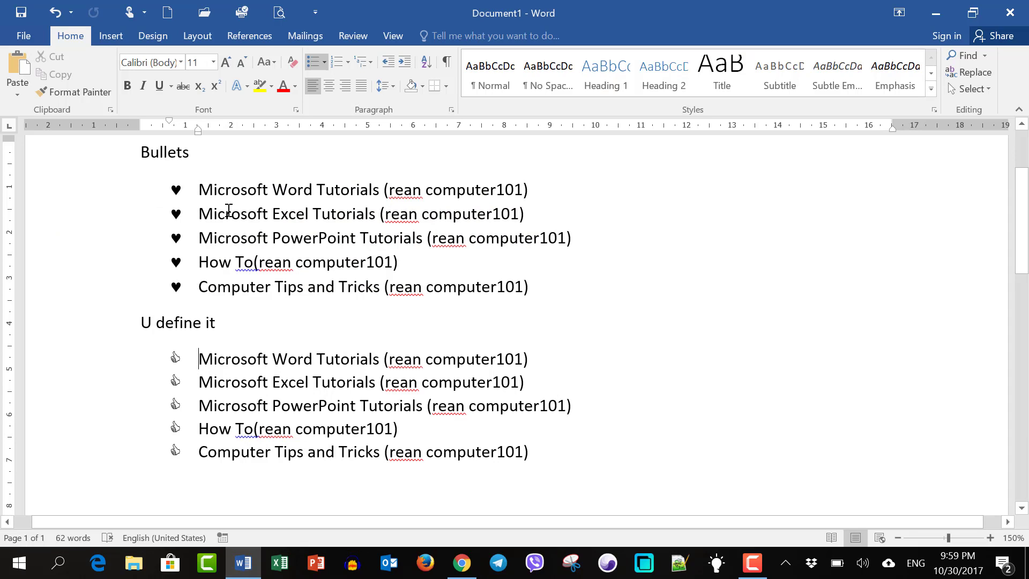
- Review the heart and thumbs-up example lists, then open the File Info page
{"action": "left_click_drag", "start_coordinate": [198, 190], "coordinate": [321, 288]}
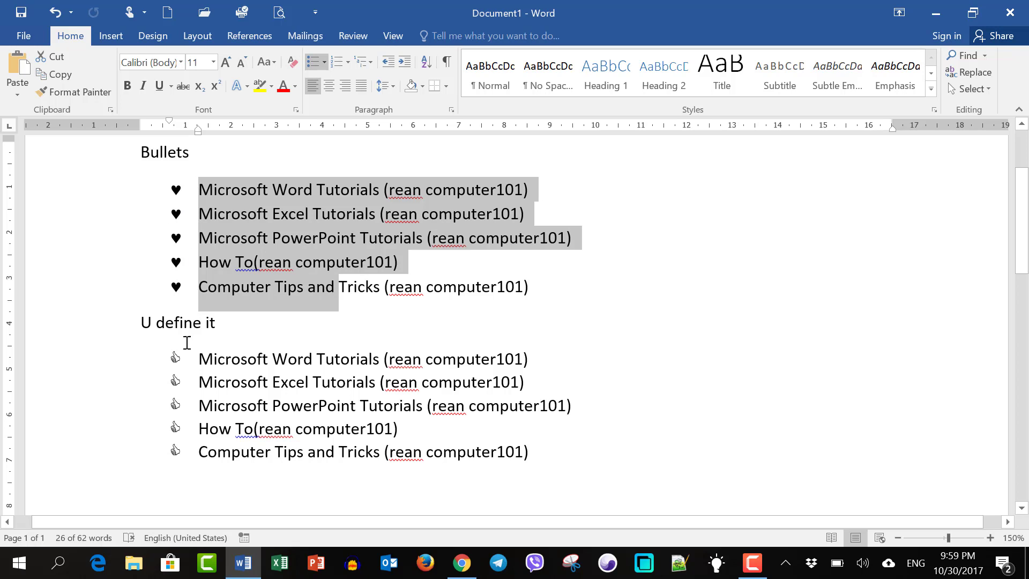
{"action": "left_click_drag", "start_coordinate": [199, 358], "coordinate": [222, 444]}
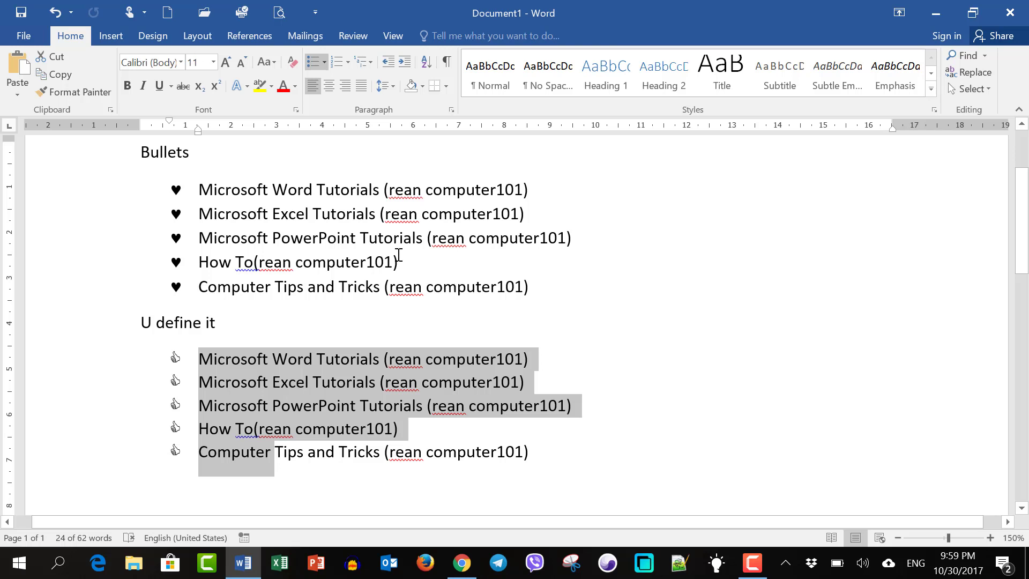
{"action": "left_click", "coordinate": [20, 42]}
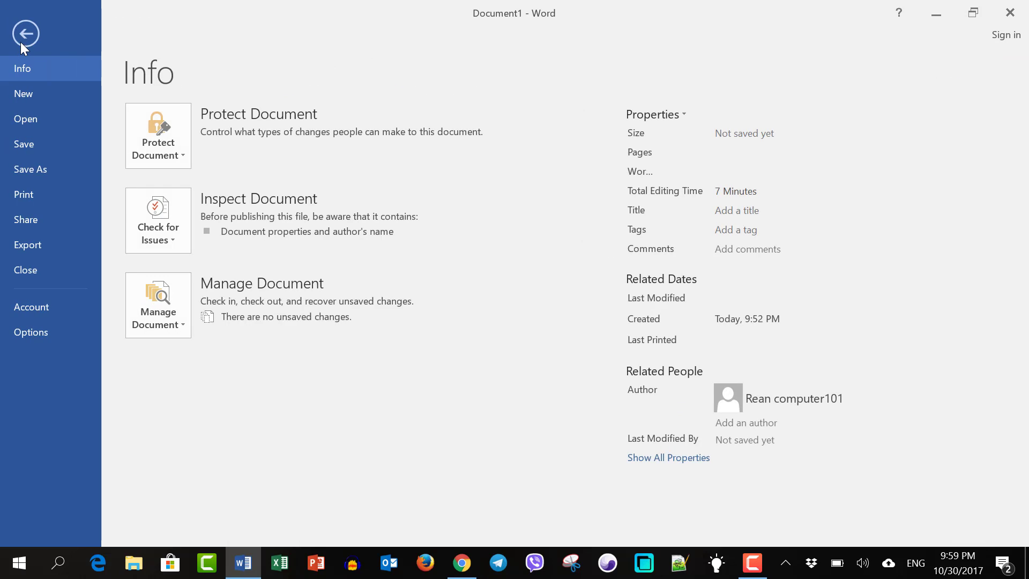
- Create a new blank document and type 'Bullets' at 14 pt
{"action": "left_click", "coordinate": [26, 93]}
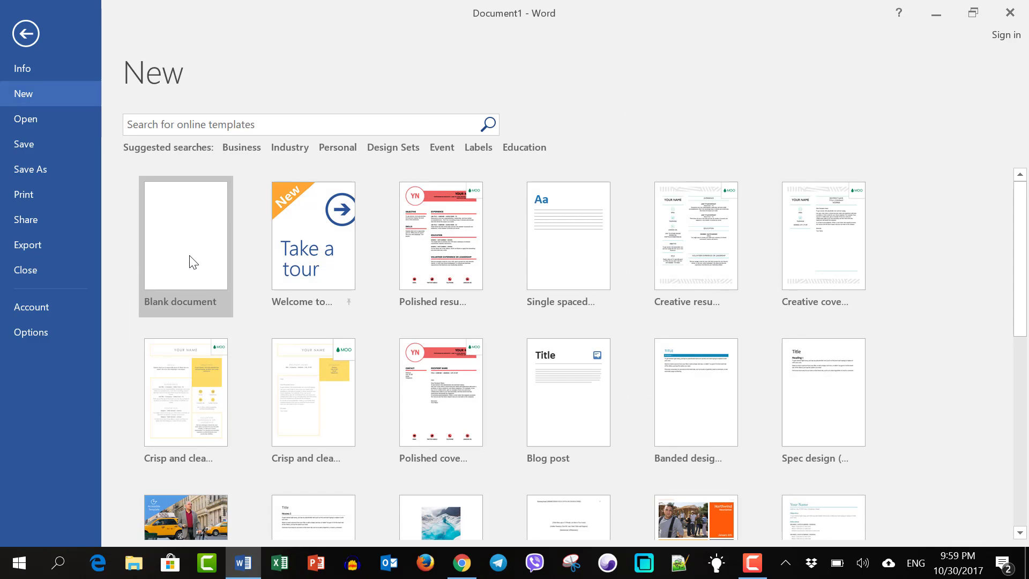
{"action": "left_click", "coordinate": [191, 259]}
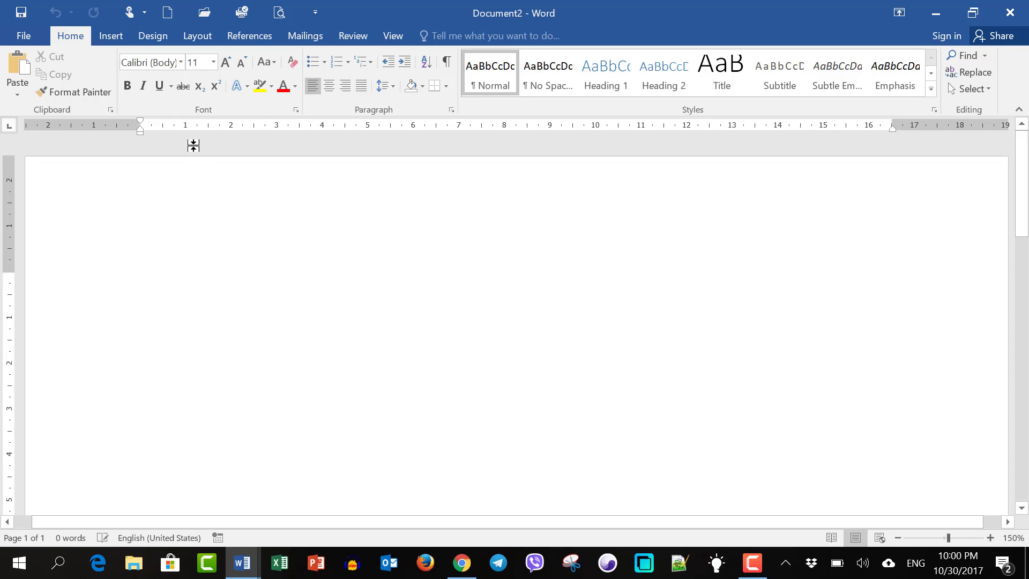
{"action": "left_click", "coordinate": [221, 63]}
{"action": "left_click", "coordinate": [226, 64]}
{"action": "type", "text": "Bu"}
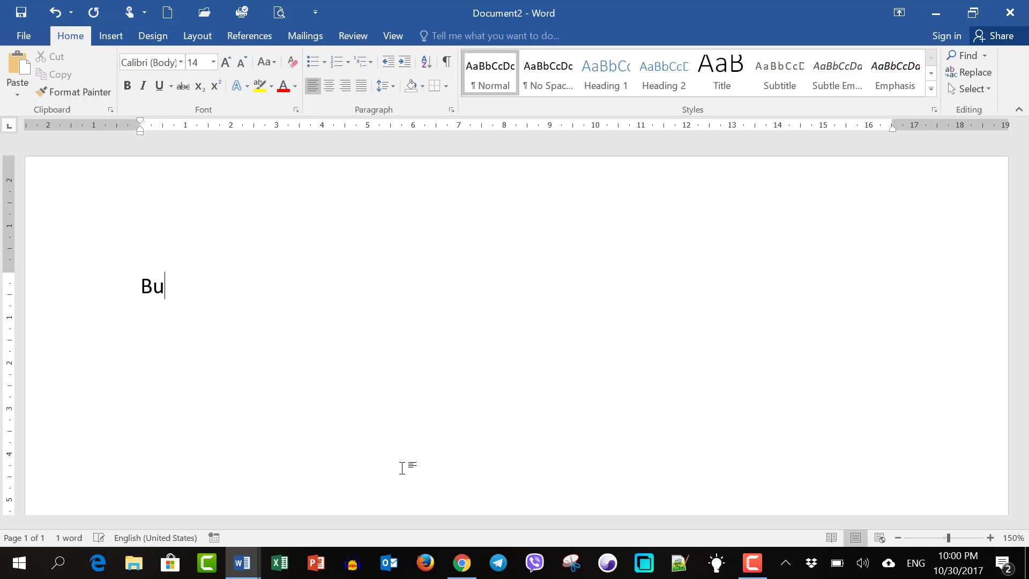
{"action": "type", "text": "llets"}
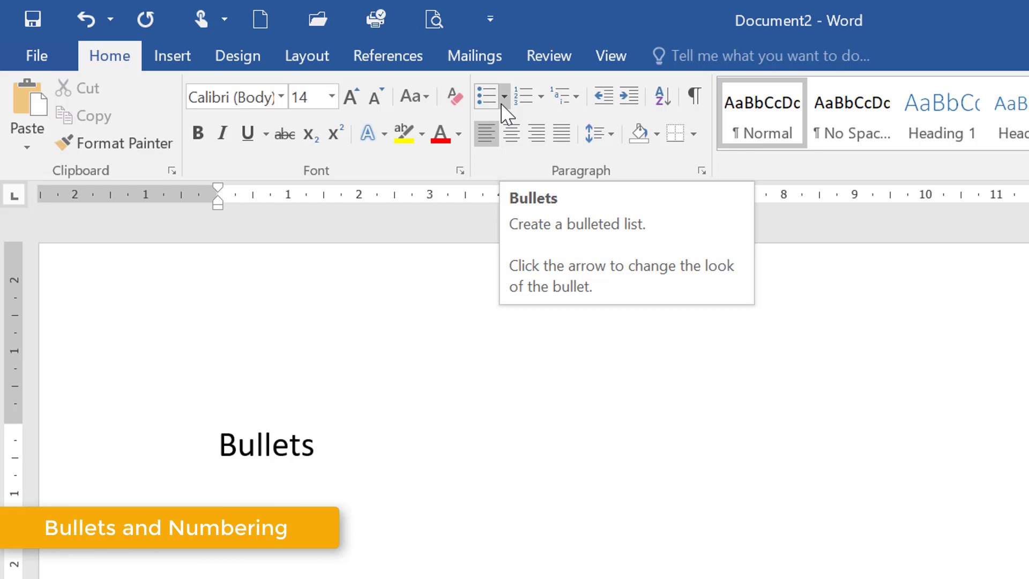
- Build a filled-dot bulleted list of Chapter 1, Chapter 2 and Chapter 3, ending on a new bullet
{"action": "left_click", "coordinate": [505, 98]}
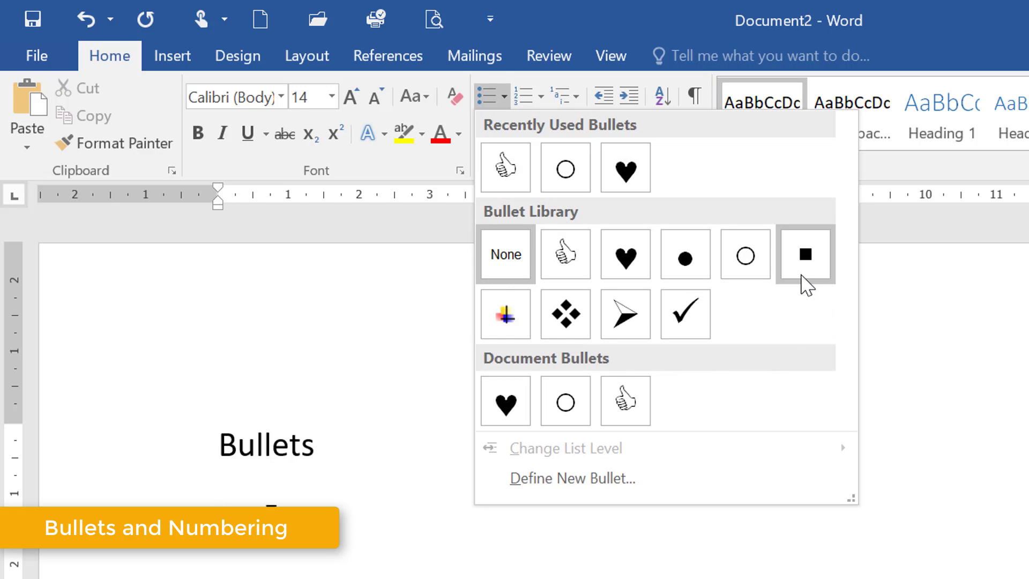
{"action": "left_click", "coordinate": [530, 201]}
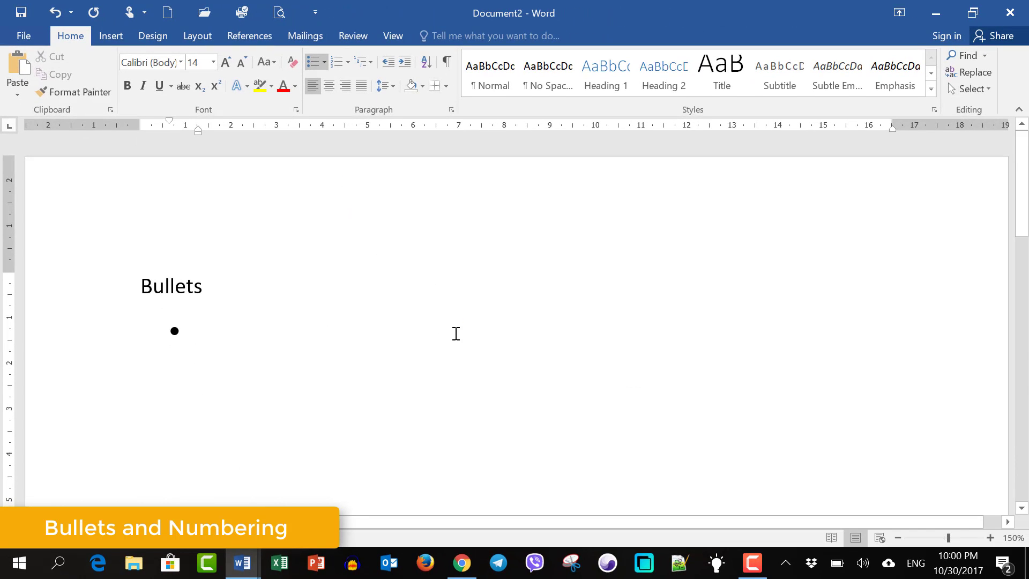
{"action": "type", "text": "C"}
{"action": "type", "text": "hapter"}
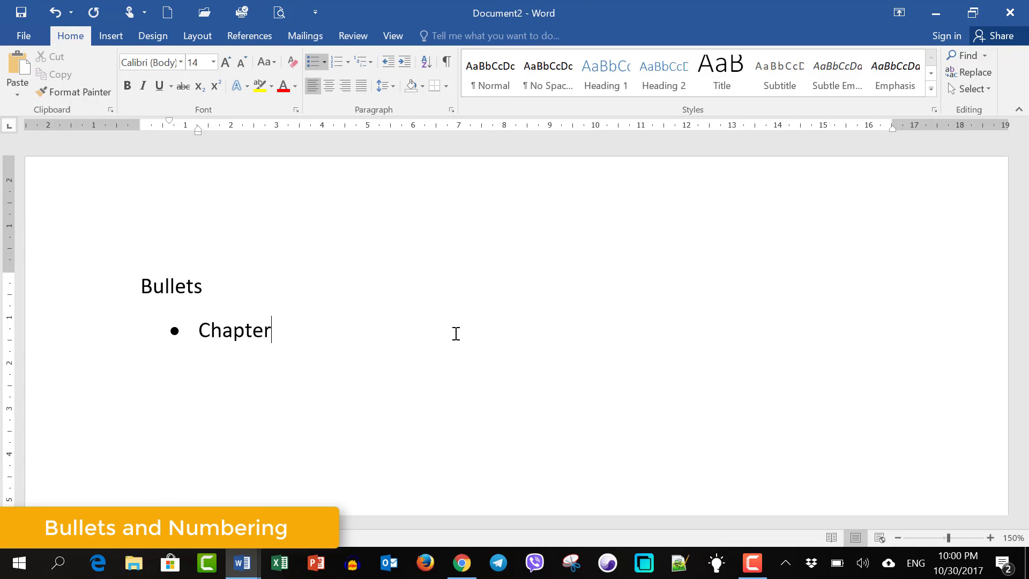
{"action": "type", "text": "10"}
{"action": "key", "text": "BackSpace"}
{"action": "key", "text": "End"}
{"action": "key", "text": "Return"}
{"action": "type", "text": "Chap"}
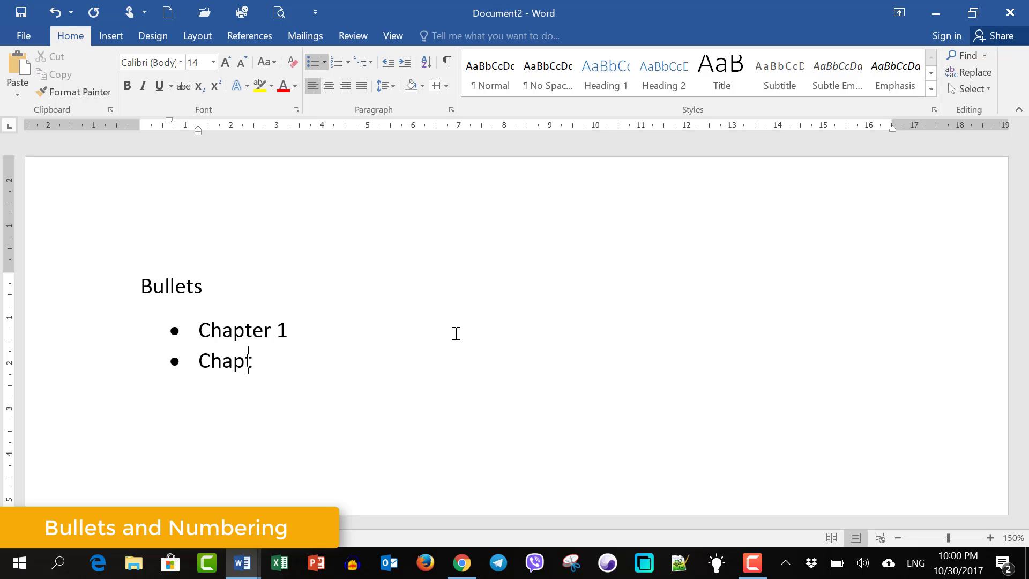
{"action": "type", "text": "ter 2"}
{"action": "key", "text": "Return"}
{"action": "type", "text": "Chat"}
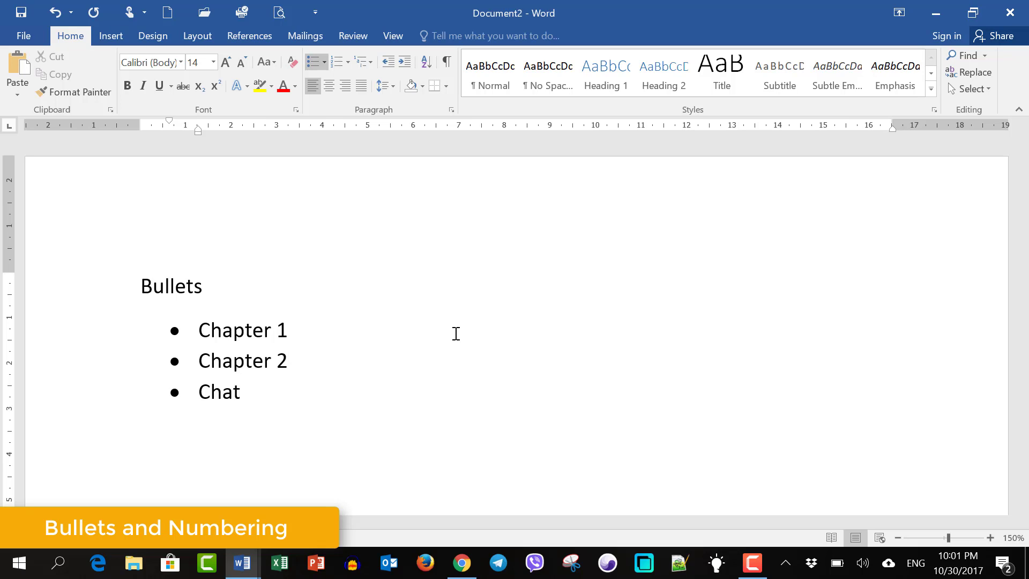
{"action": "key", "text": "BackSpace"}
{"action": "type", "text": "pter"}
{"action": "type", "text": " 3"}
{"action": "key", "text": "Return"}
- Set the bullet to None on the empty line below Chapter 3, leaving a plain paragraph
{"action": "left_click", "coordinate": [323, 62]}
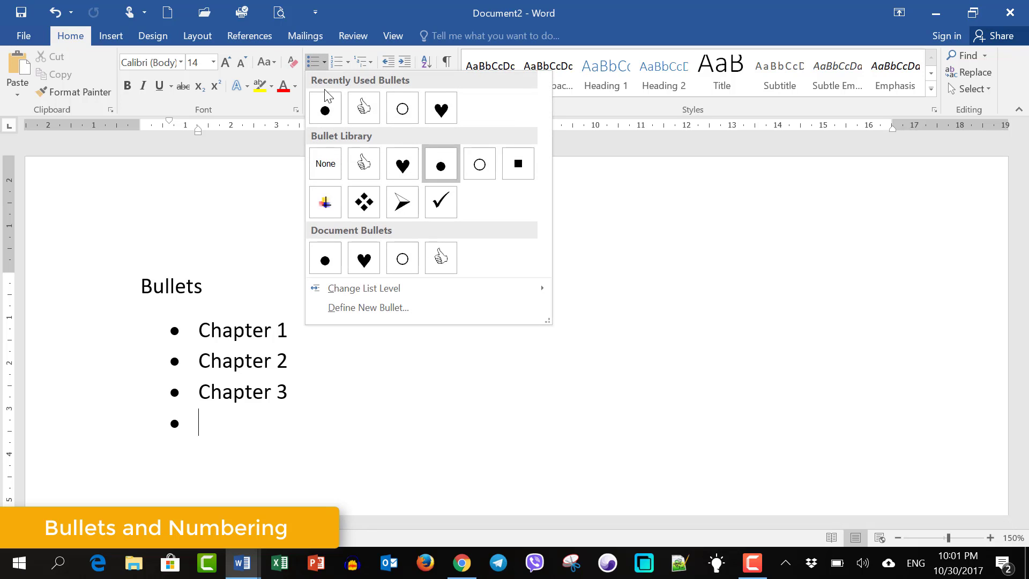
{"action": "left_click", "coordinate": [325, 169]}
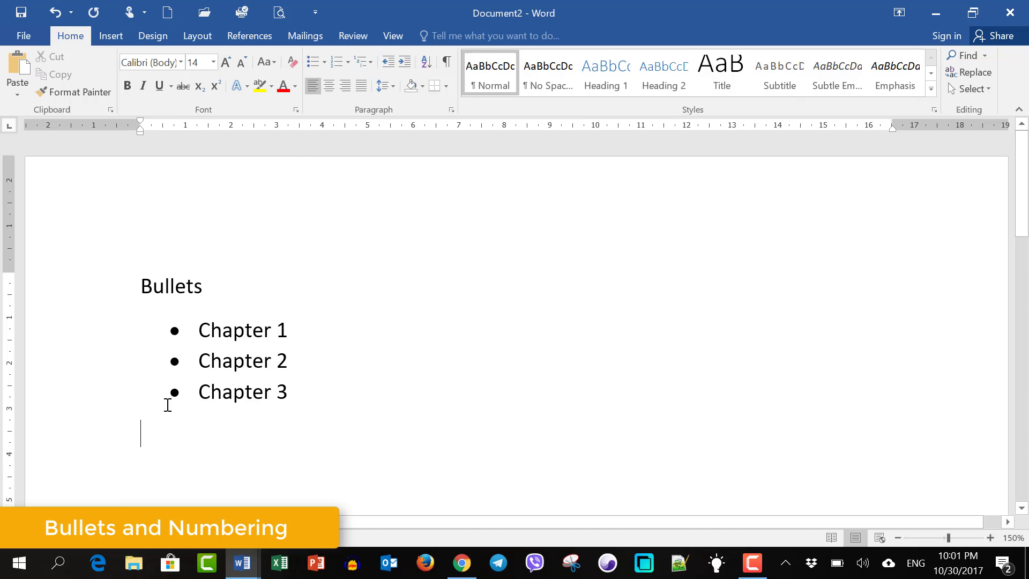
{"action": "left_click", "coordinate": [324, 62]}
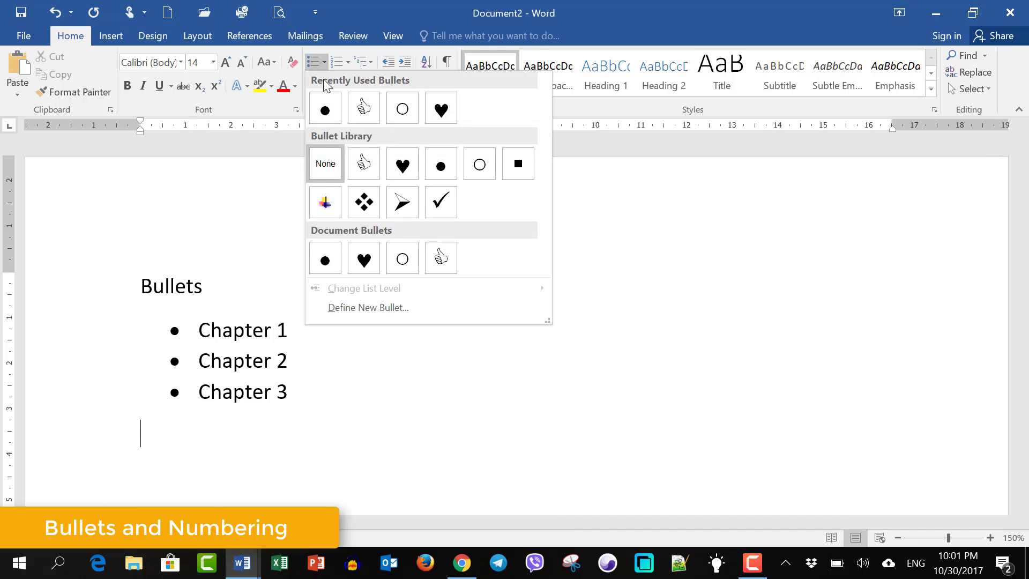
{"action": "left_click", "coordinate": [215, 470]}
{"action": "key", "text": "BackSpace"}
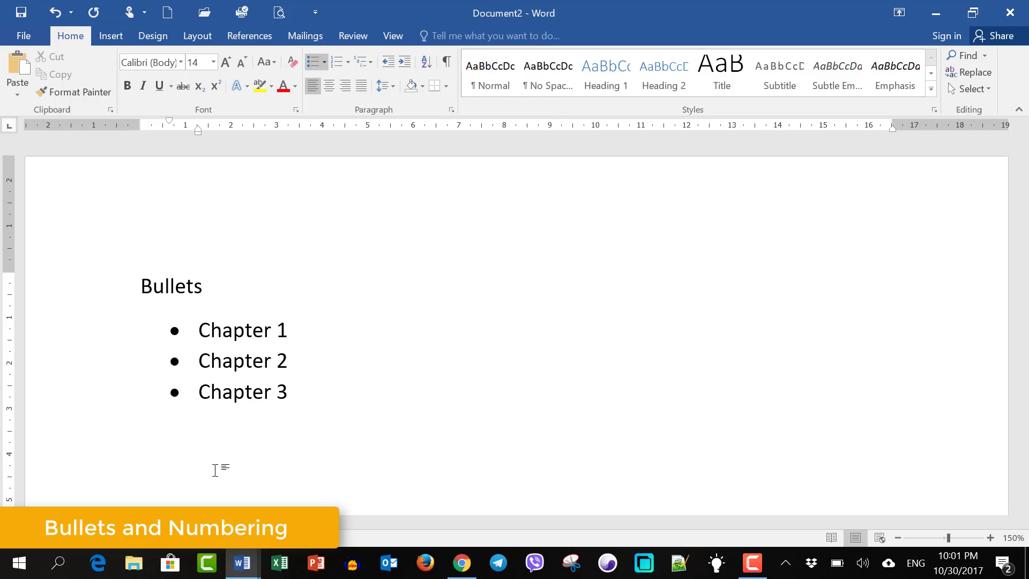
{"action": "key", "text": "Return"}
{"action": "key", "text": "Return"}
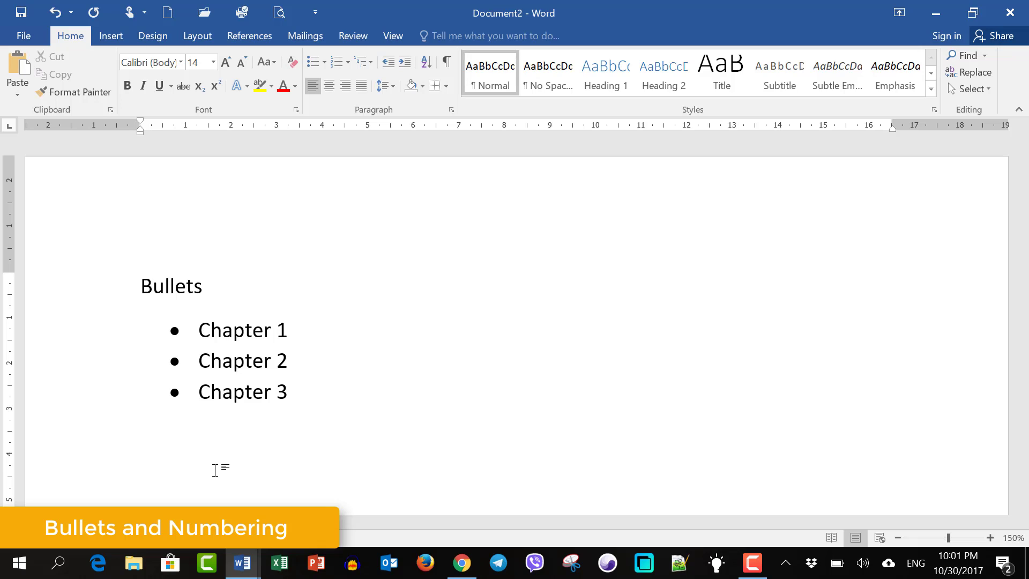
- Type 'New Bullets' below the list and change the chapter bullets to four diamonds
{"action": "type", "text": "New"}
{"action": "type", "text": " B"}
{"action": "type", "text": "ullet"}
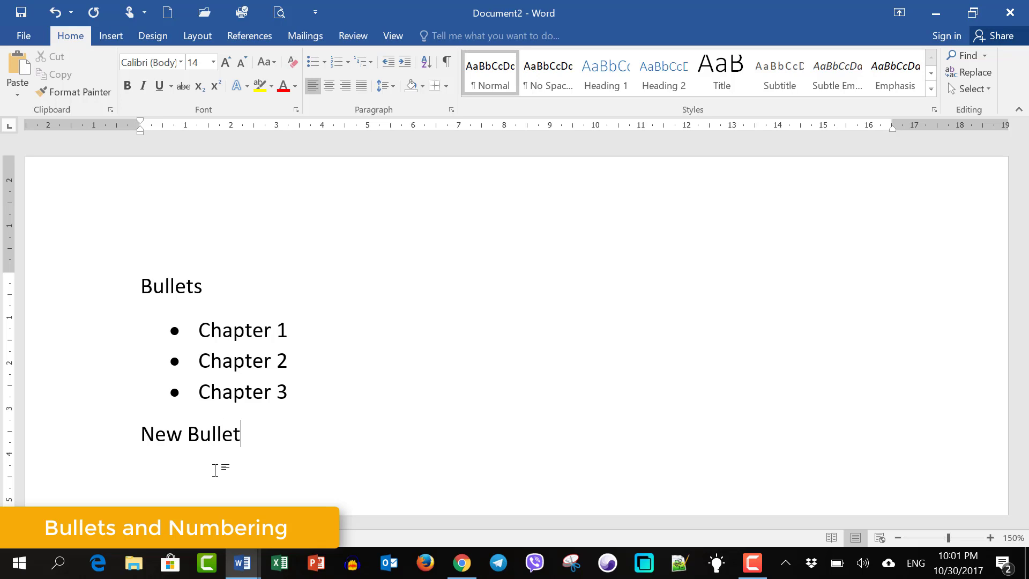
{"action": "type", "text": "s"}
{"action": "left_click", "coordinate": [304, 370]}
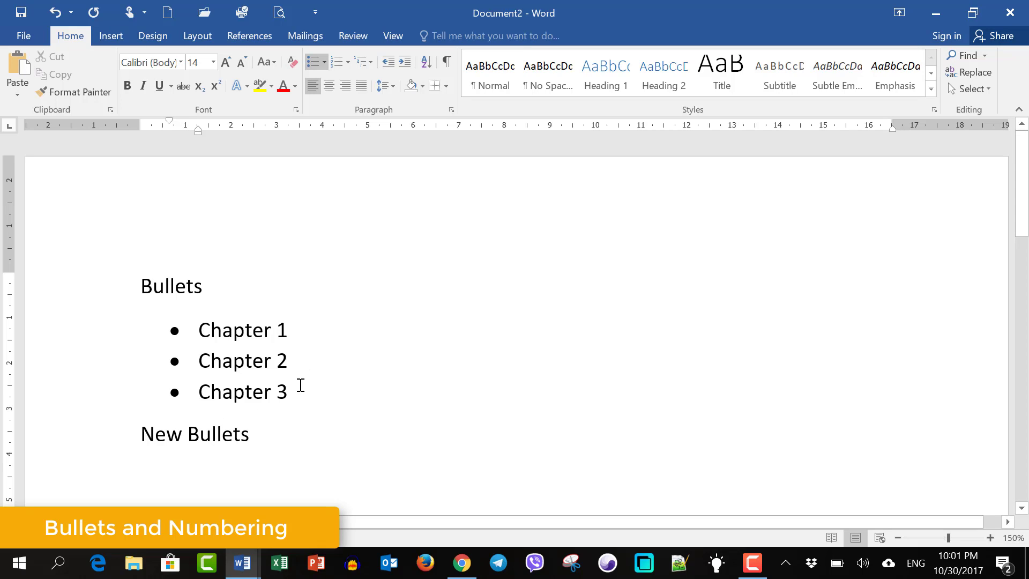
{"action": "left_click", "coordinate": [245, 329]}
{"action": "left_click", "coordinate": [324, 63]}
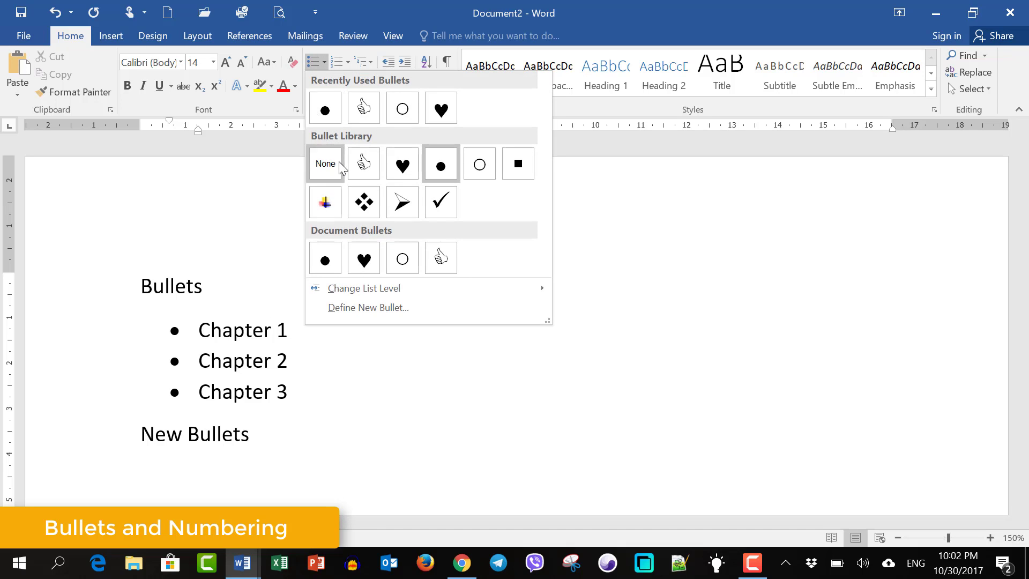
{"action": "left_click", "coordinate": [365, 204]}
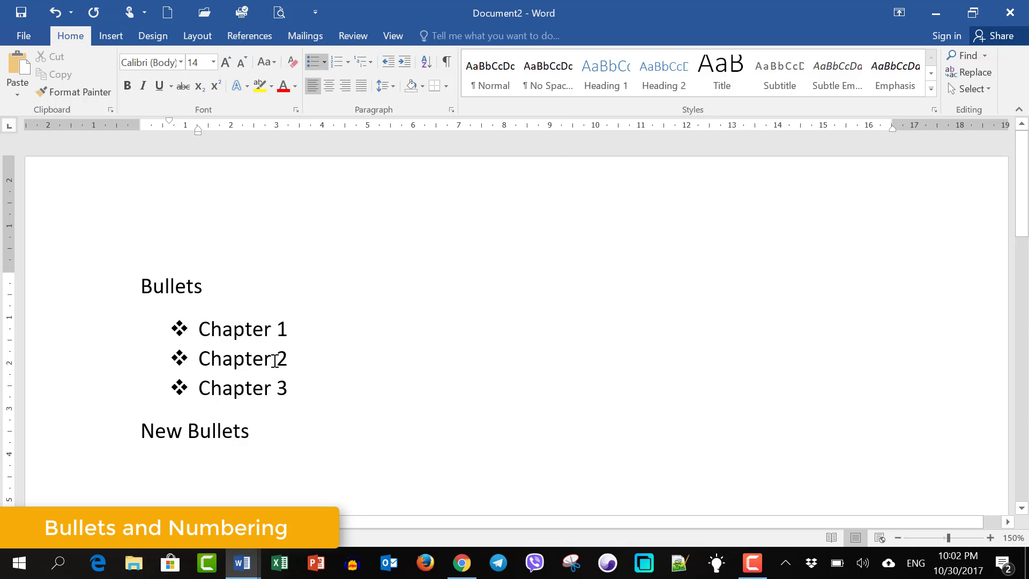
- Switch the Chapter 1–3 bullets to thumbs-up
{"action": "left_click", "coordinate": [241, 358]}
{"action": "left_click", "coordinate": [239, 388]}
{"action": "left_click", "coordinate": [233, 328]}
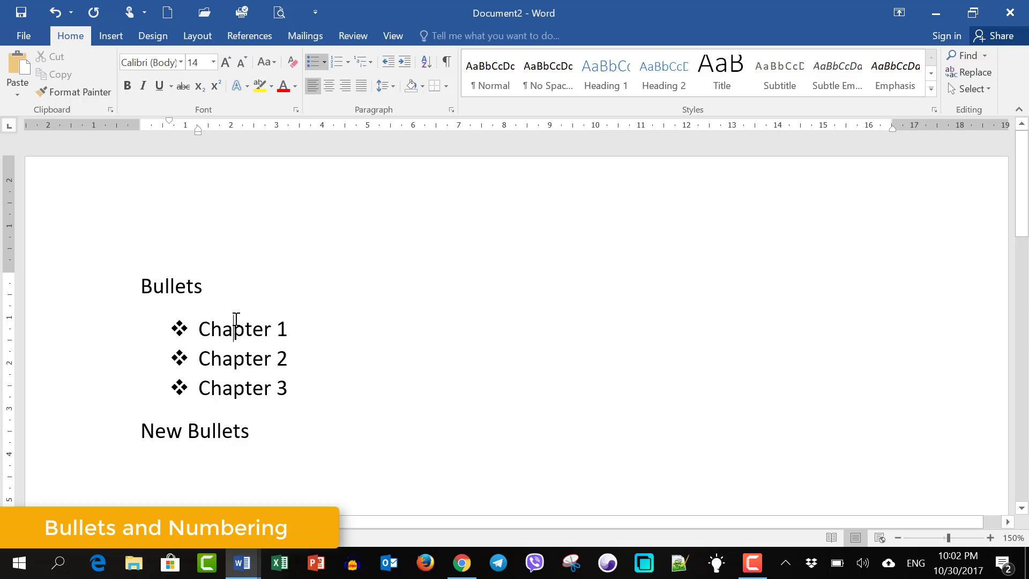
{"action": "left_click", "coordinate": [325, 62]}
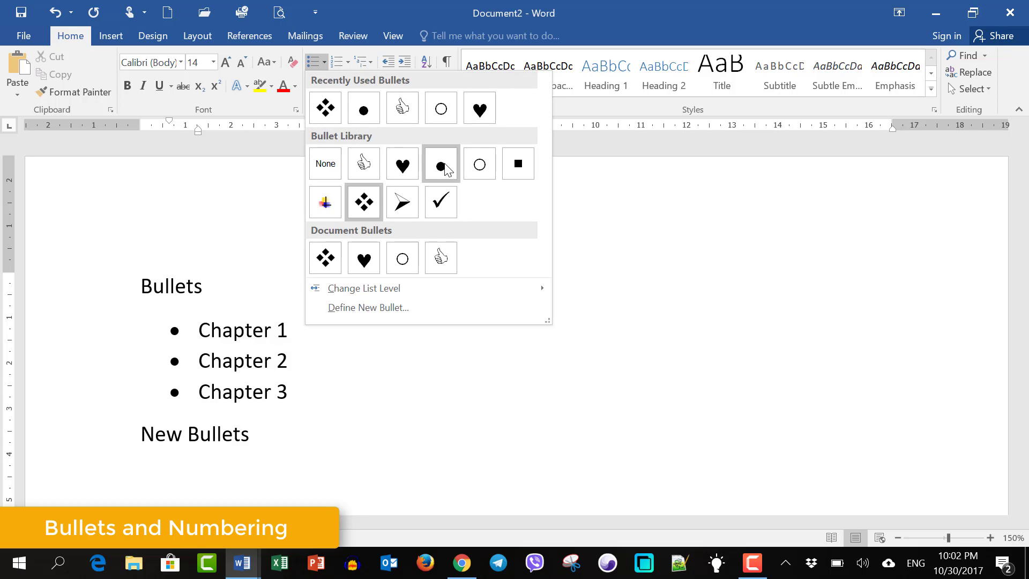
{"action": "left_click", "coordinate": [365, 164]}
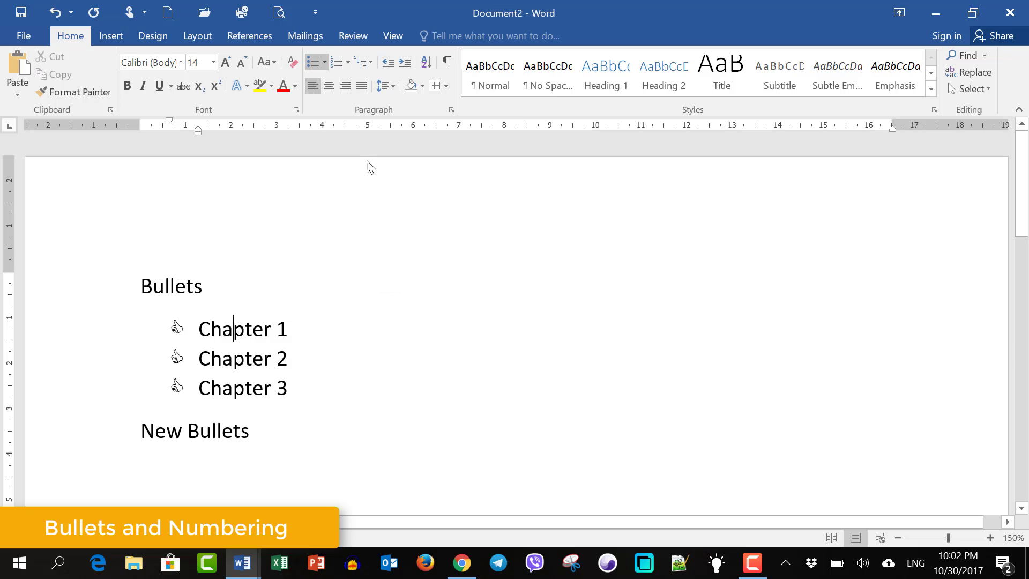
{"action": "left_click", "coordinate": [300, 329]}
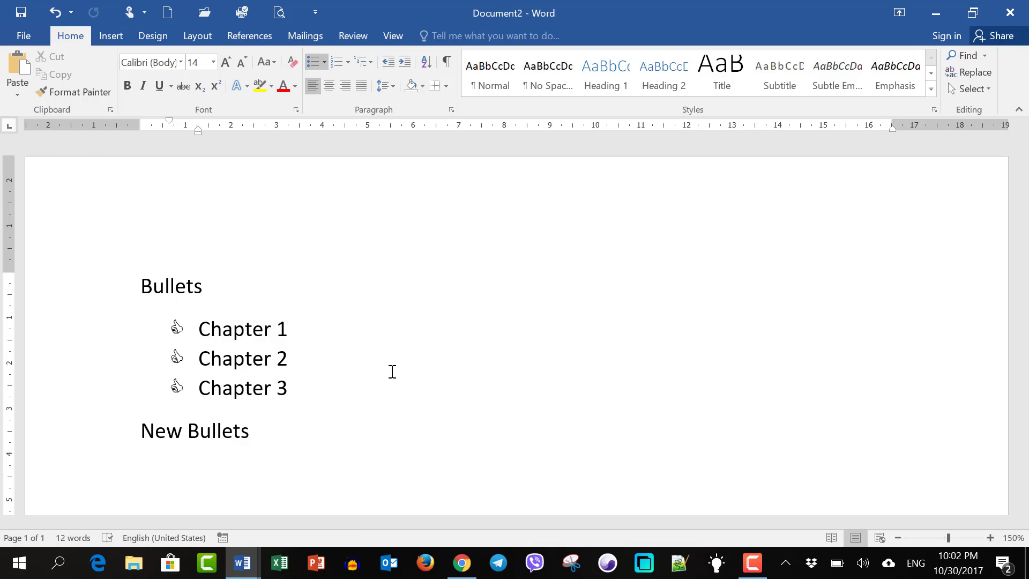
- Add indented second-level sub-bullets 'Point 1' and 'Point 2' beneath Chapter 1
{"action": "key", "text": "Return"}
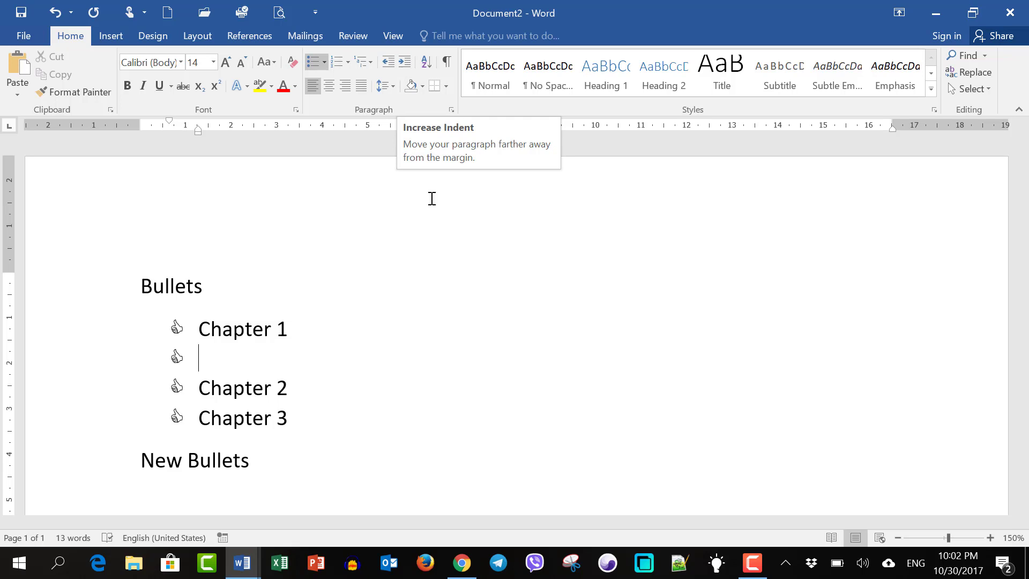
{"action": "scroll", "coordinate": [448, 243], "scroll_direction": "down", "scroll_amount": 3}
{"action": "scroll", "coordinate": [448, 244], "scroll_direction": "up", "scroll_amount": 1}
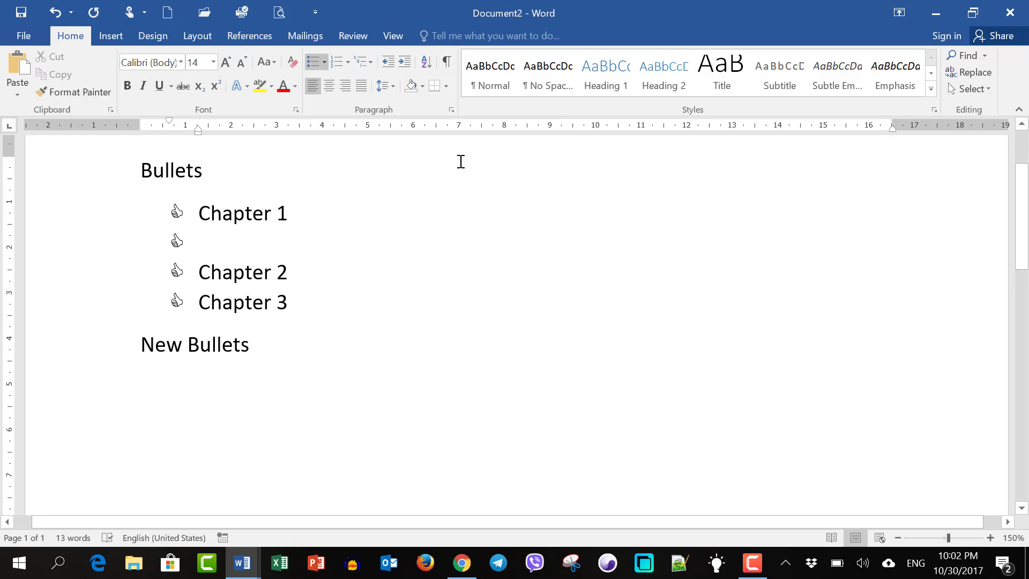
{"action": "left_click", "coordinate": [404, 63]}
{"action": "type", "text": "P"}
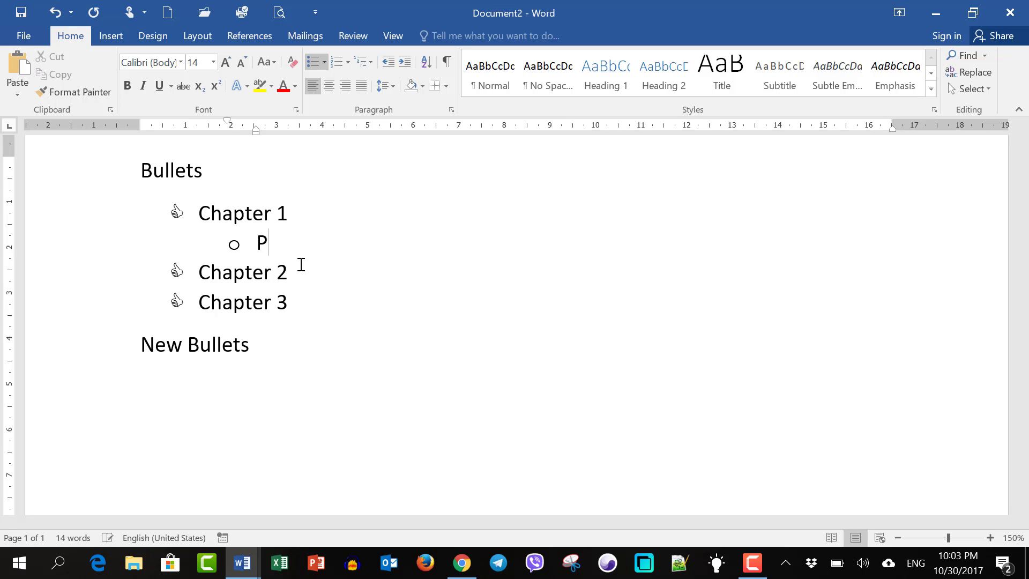
{"action": "type", "text": "oi"}
{"action": "type", "text": "nt 1"}
{"action": "key", "text": "Return"}
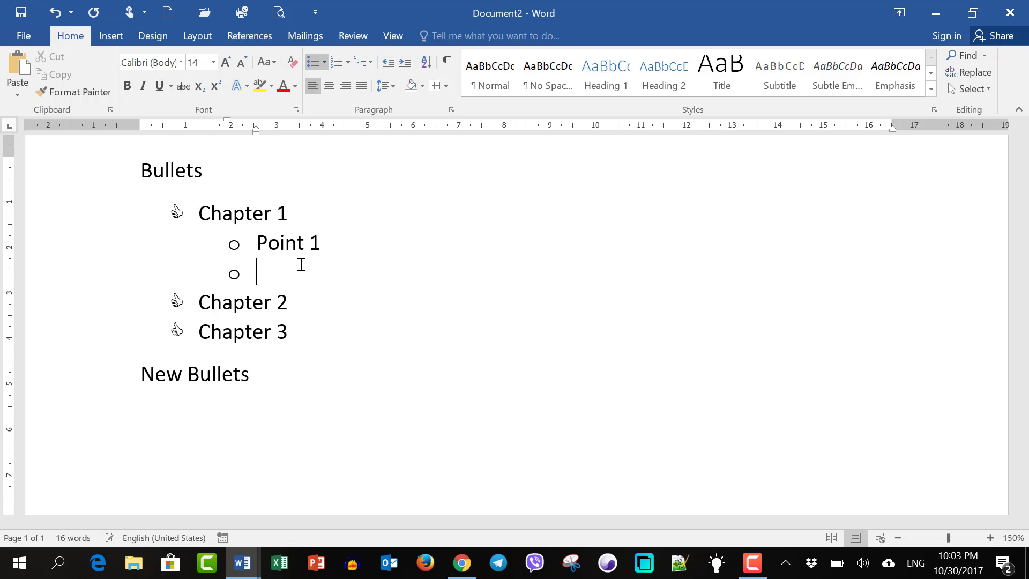
{"action": "type", "text": "Po"}
{"action": "type", "text": "int 2"}
{"action": "key", "text": "Return"}
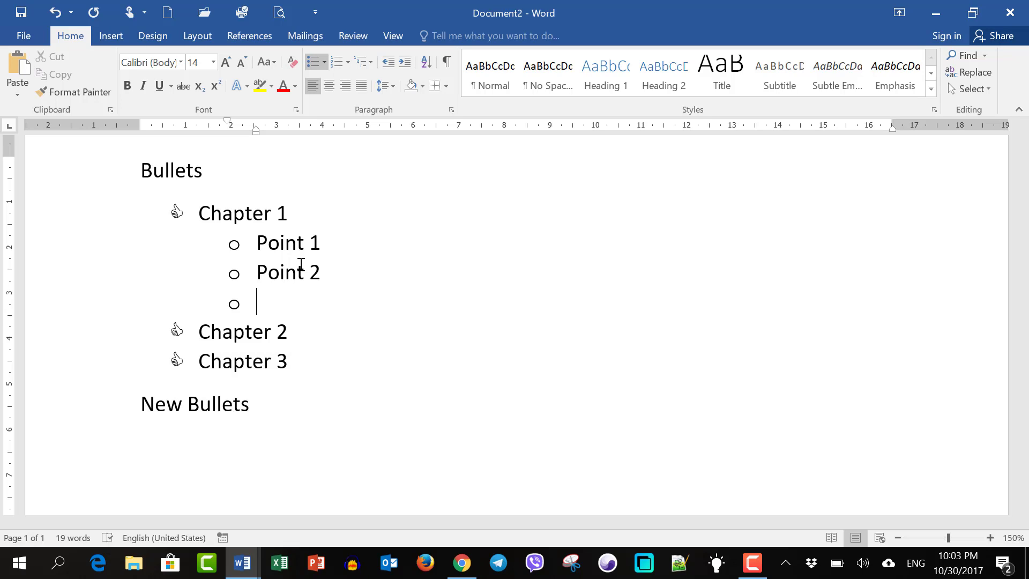
{"action": "key", "text": "BackSpace"}
{"action": "key", "text": "BackSpace"}
{"action": "key", "text": "BackSpace"}
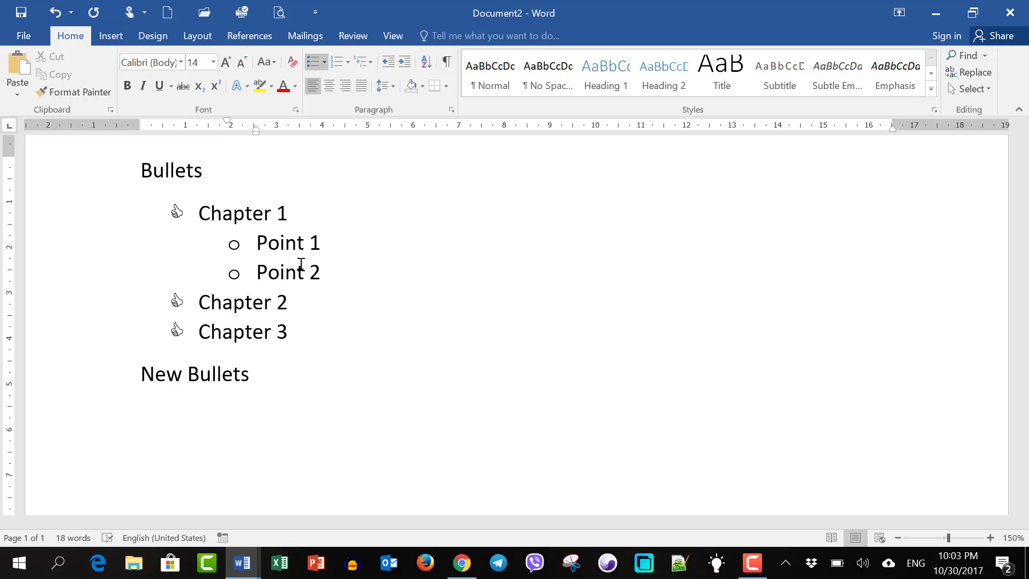
{"action": "key", "text": "Up"}
- Give Point 1 and Point 2 heart bullets and insert an empty bullet after Point 1
{"action": "left_click", "coordinate": [280, 243]}
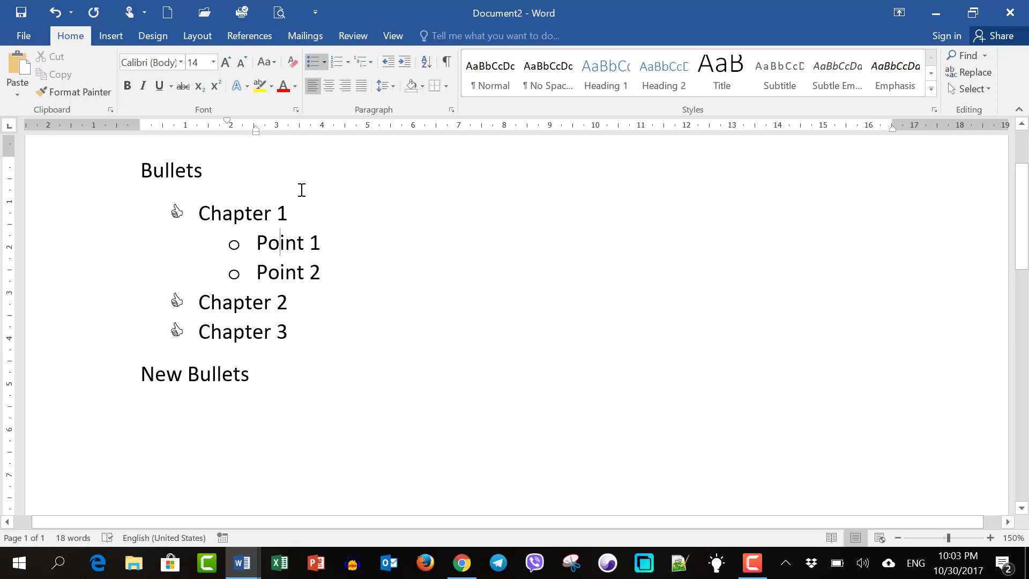
{"action": "left_click", "coordinate": [323, 62]}
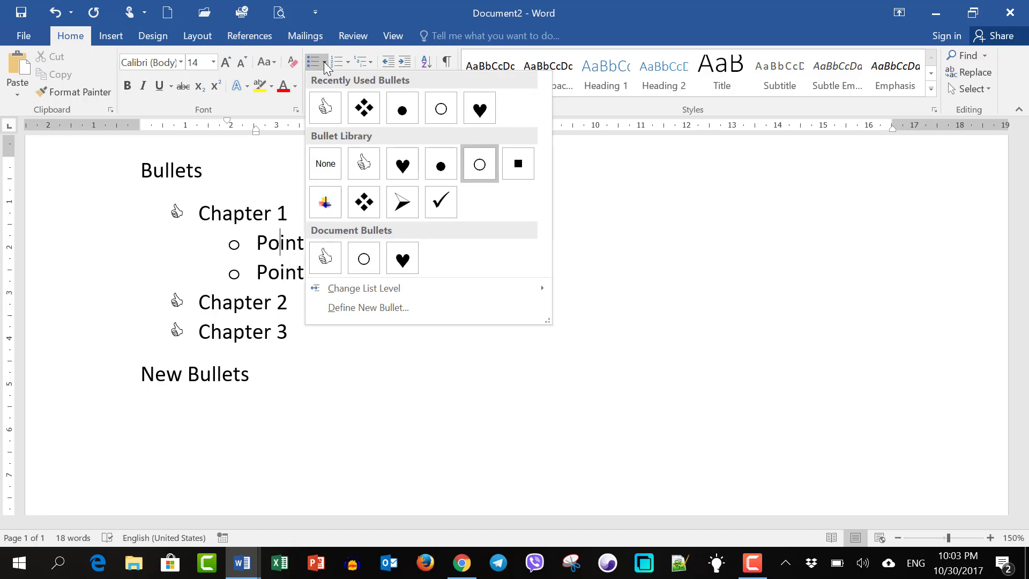
{"action": "left_click", "coordinate": [398, 169]}
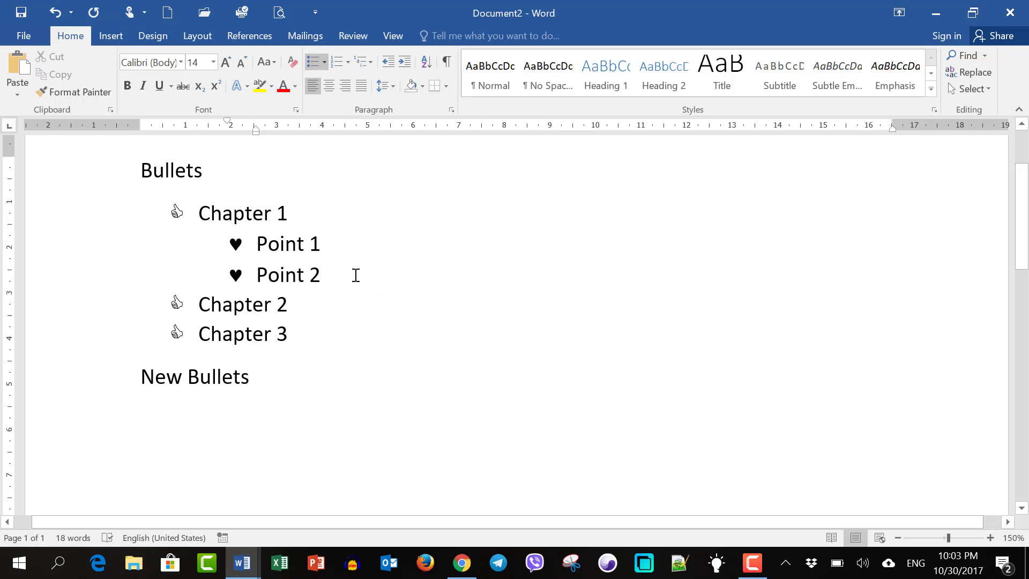
{"action": "left_click", "coordinate": [349, 246]}
{"action": "key", "text": "Return"}
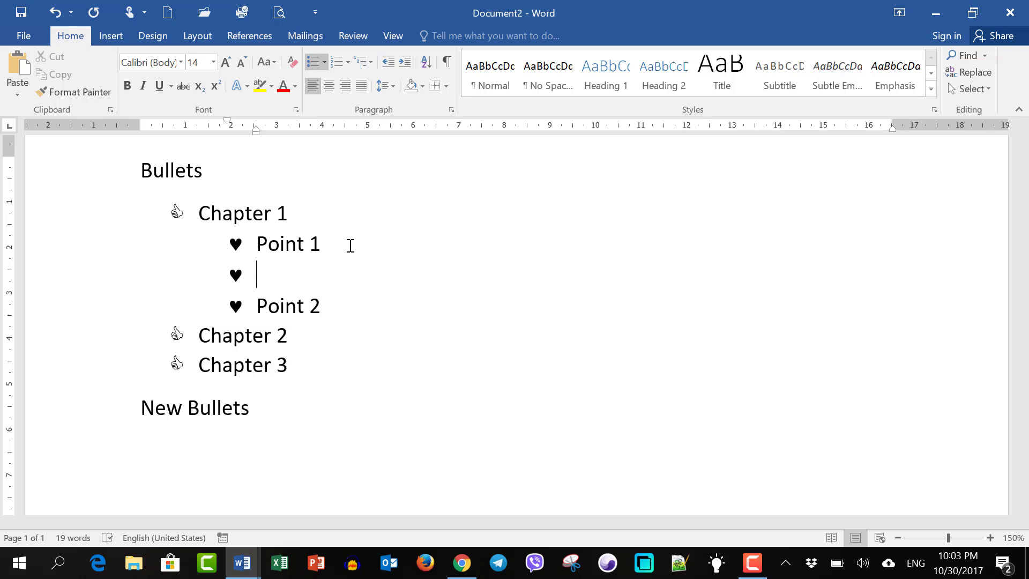
- Type '1.1 Line' under Point 1 and demote it to the third list level
{"action": "type", "text": "1.1 "}
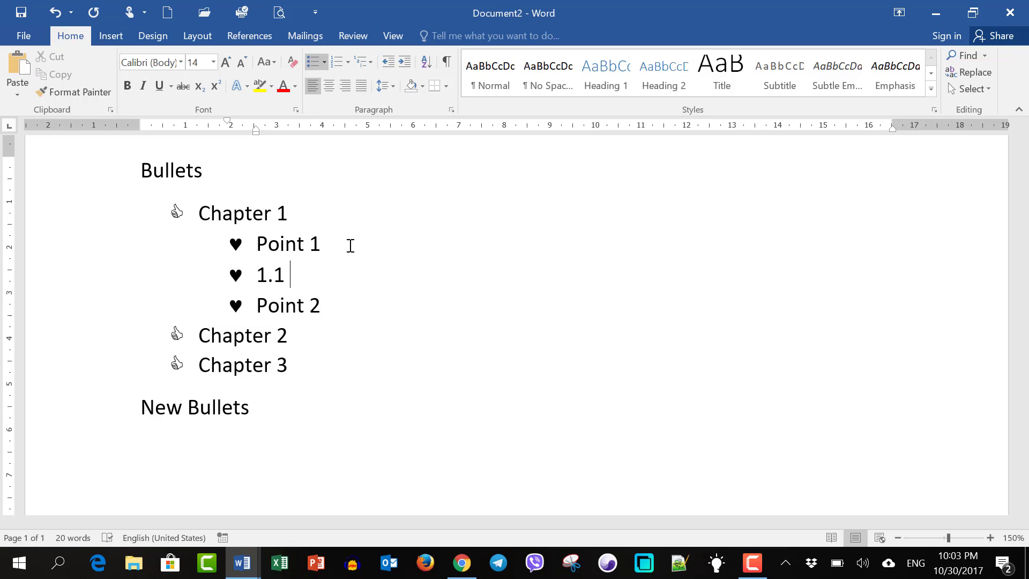
{"action": "type", "text": "Line"}
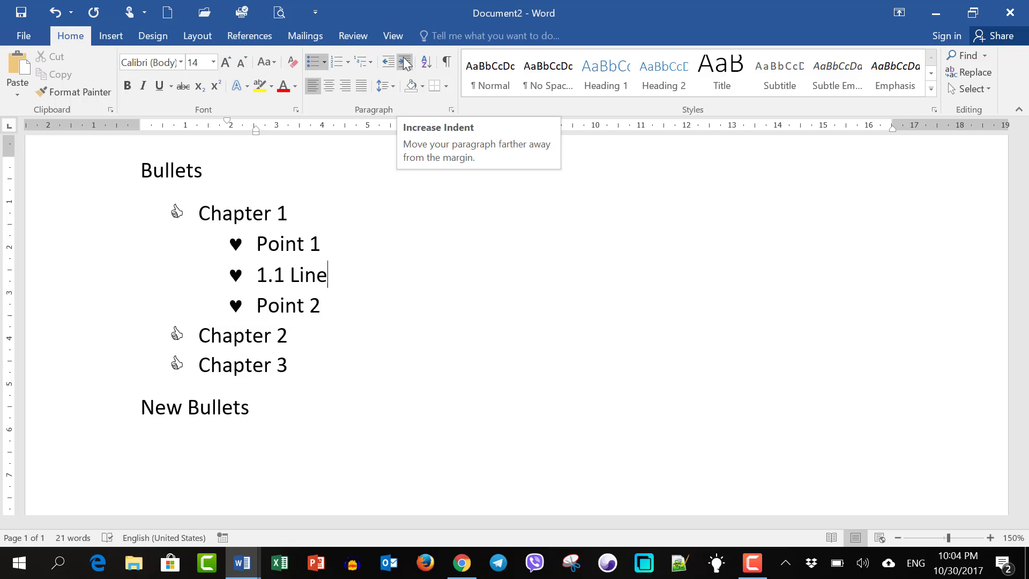
{"action": "key", "text": "Tab"}
{"action": "key", "text": "BackSpace"}
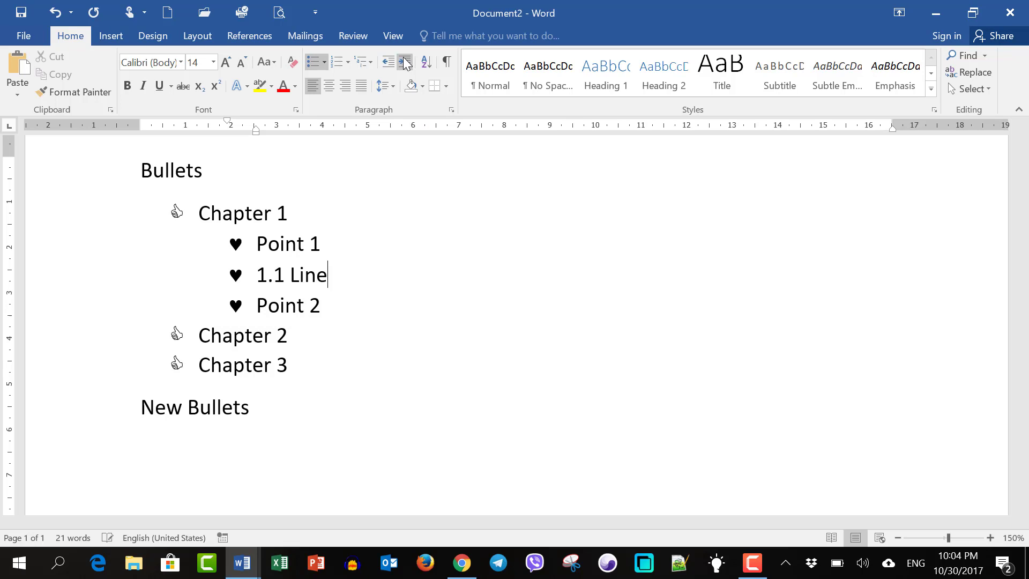
{"action": "left_click", "coordinate": [406, 63]}
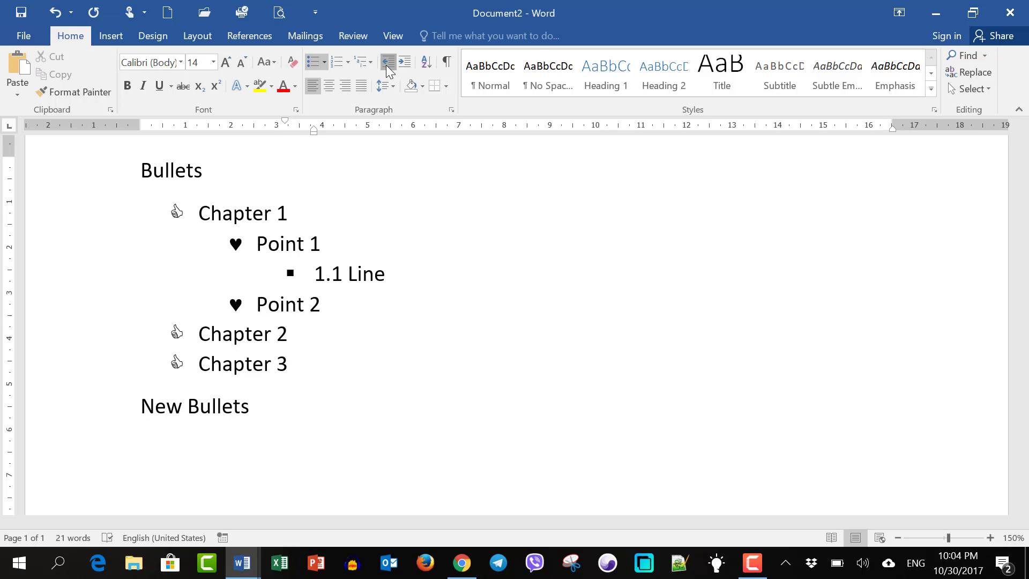
{"action": "left_click", "coordinate": [387, 63]}
{"action": "left_click", "coordinate": [256, 274]}
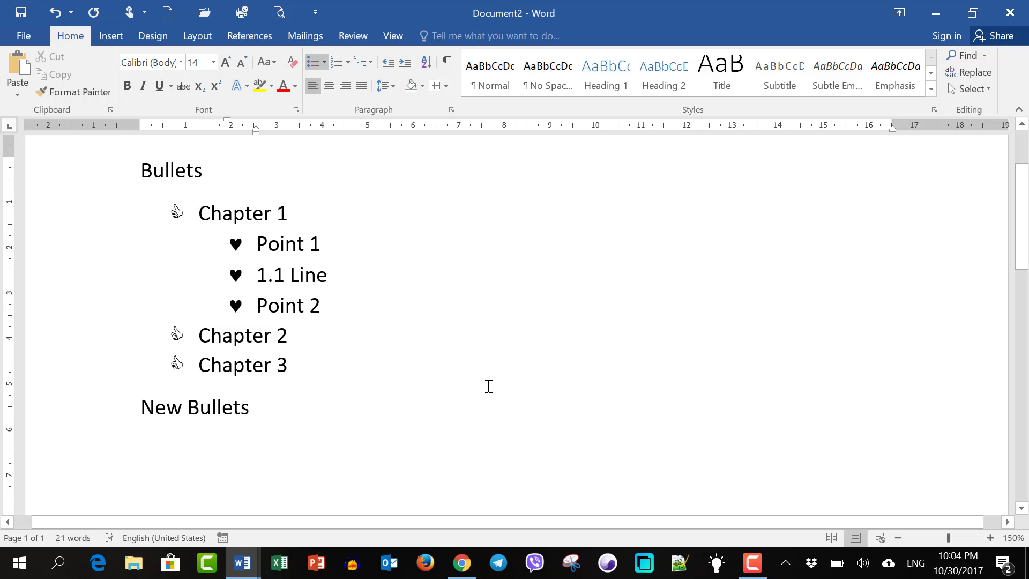
{"action": "key", "text": "Tab"}
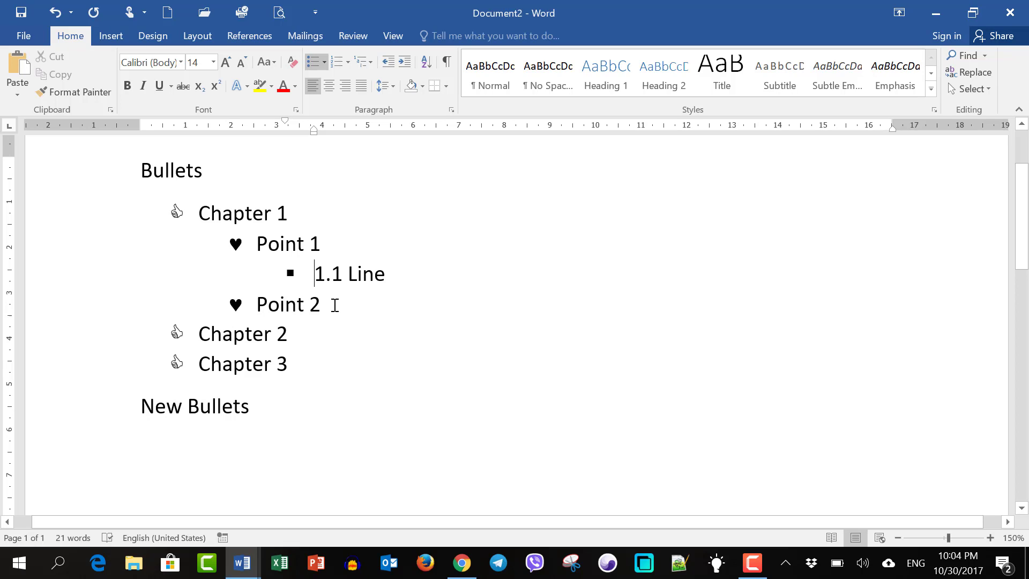
{"action": "key", "text": "Tab"}
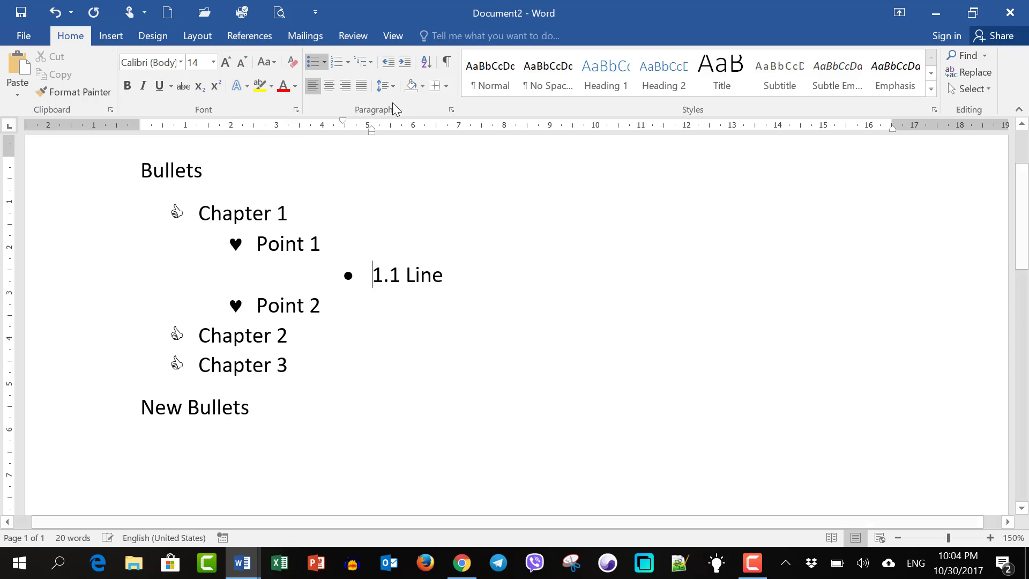
{"action": "left_click", "coordinate": [383, 63]}
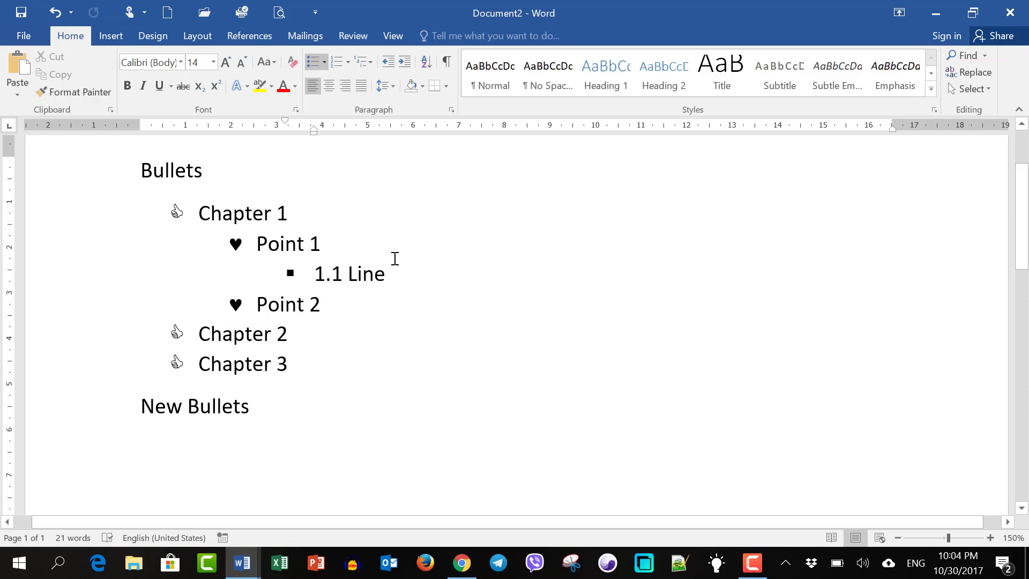
- Add '1.2 cure' as a second third-level item below 1.1 Line
{"action": "left_click", "coordinate": [405, 288]}
{"action": "key", "text": "Return"}
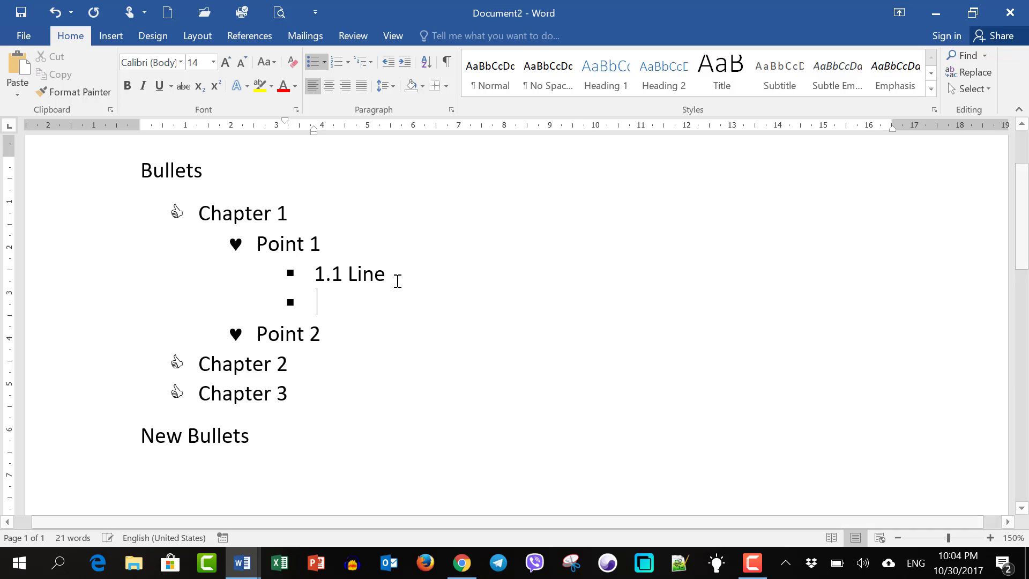
{"action": "type", "text": "1"}
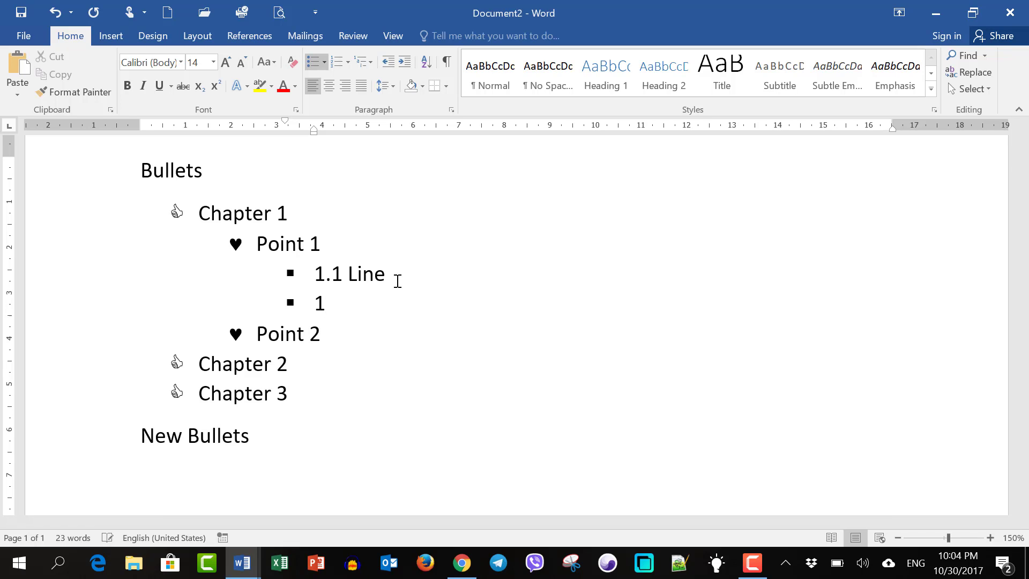
{"action": "type", "text": ".2 "}
{"action": "type", "text": "cur"}
{"action": "type", "text": "e"}
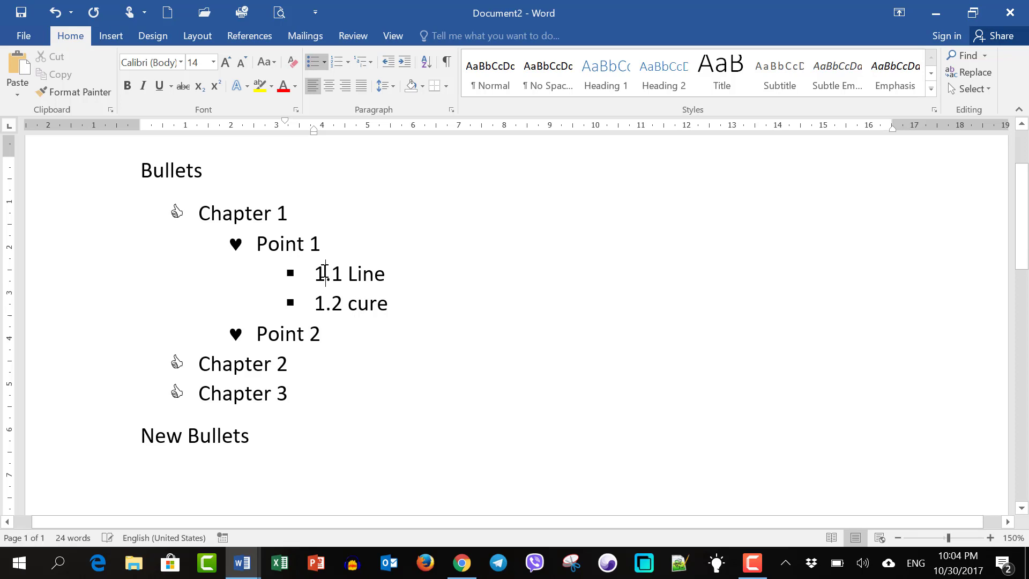
{"action": "left_click", "coordinate": [296, 273]}
{"action": "left_click", "coordinate": [347, 276]}
- Give 1.1 Line and 1.2 cure four-diamond bullets, and Point 1 and Point 2 checkmark bullets
{"action": "left_click", "coordinate": [325, 62]}
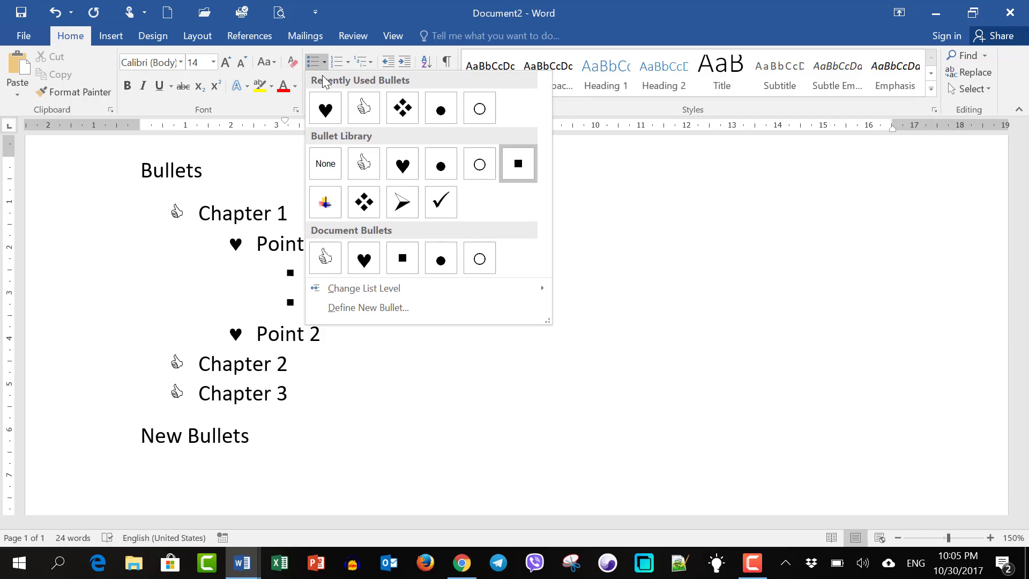
{"action": "left_click", "coordinate": [362, 209]}
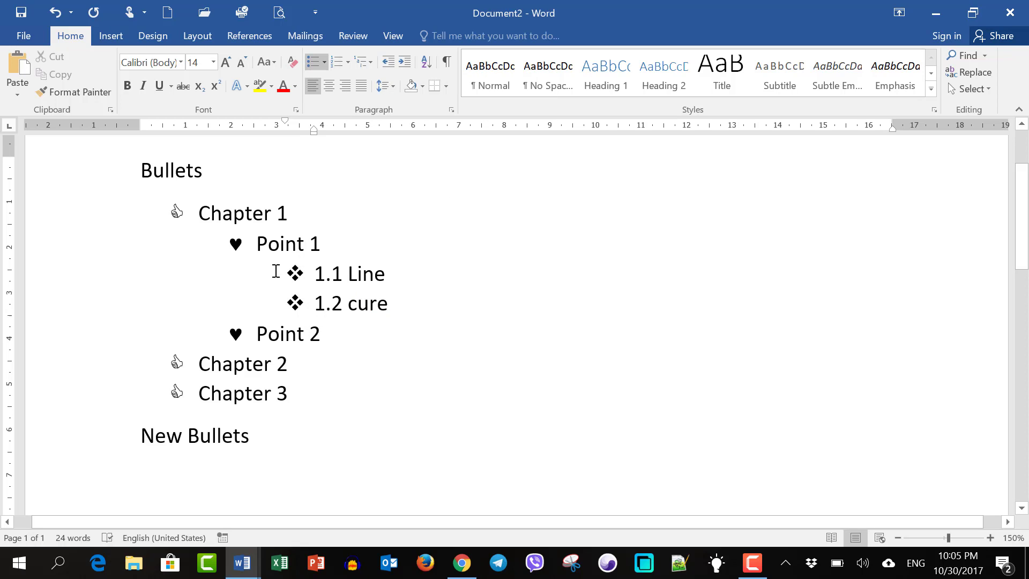
{"action": "left_click", "coordinate": [256, 339]}
{"action": "left_click", "coordinate": [324, 63]}
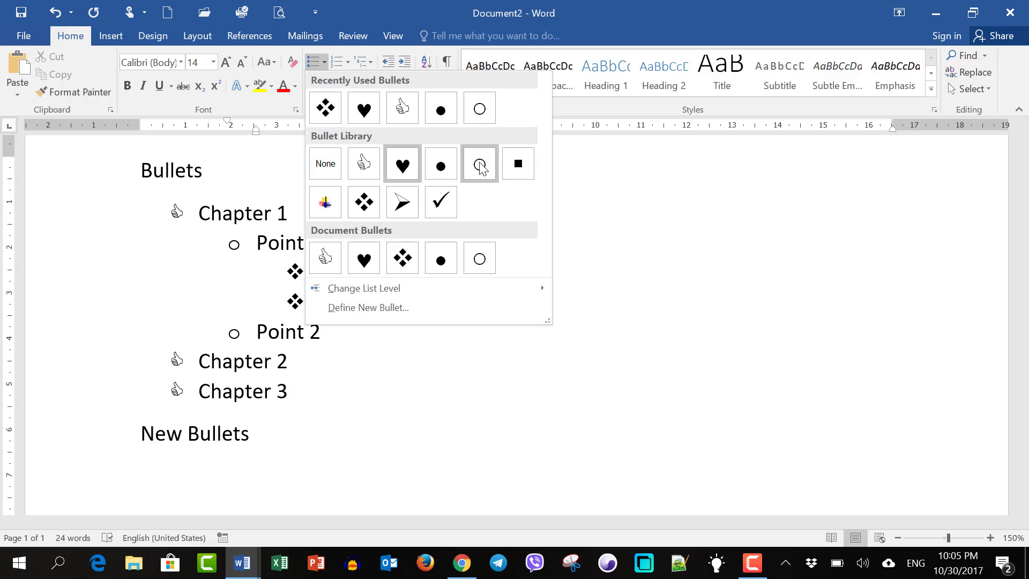
{"action": "left_click", "coordinate": [439, 205]}
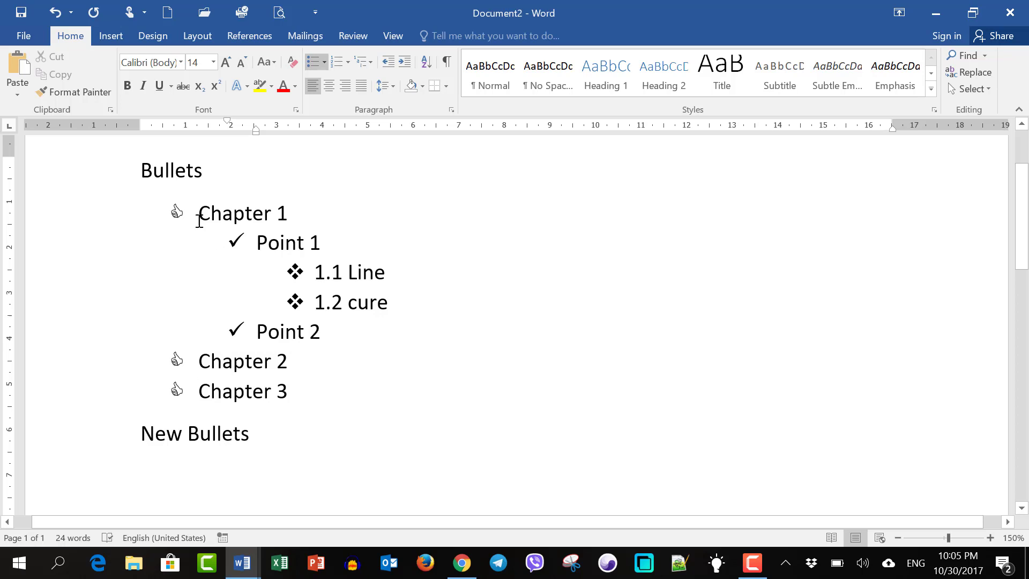
{"action": "left_click", "coordinate": [251, 333]}
{"action": "left_click", "coordinate": [340, 271]}
- Give the Point 1 item the coloured-cross bullet from the Bullets gallery
{"action": "left_click_drag", "start_coordinate": [254, 243], "coordinate": [337, 254]}
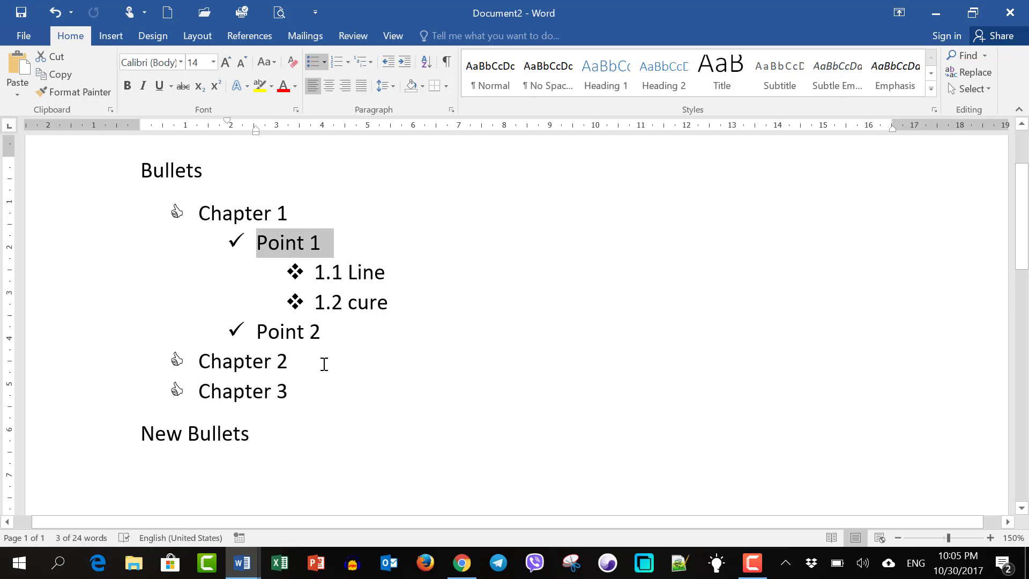
{"action": "left_click_drag", "start_coordinate": [332, 337], "coordinate": [241, 332]}
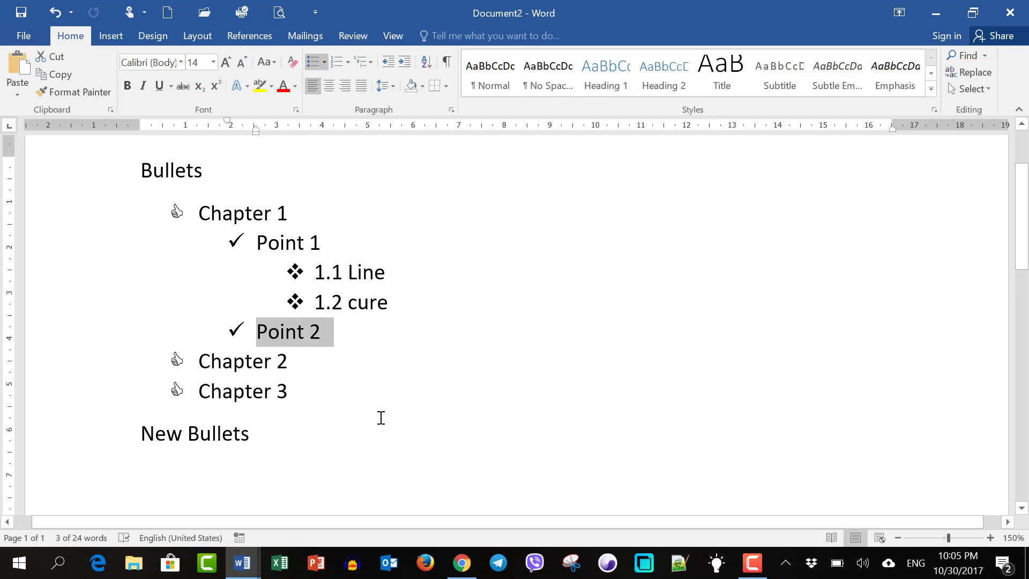
{"action": "left_click", "coordinate": [299, 243]}
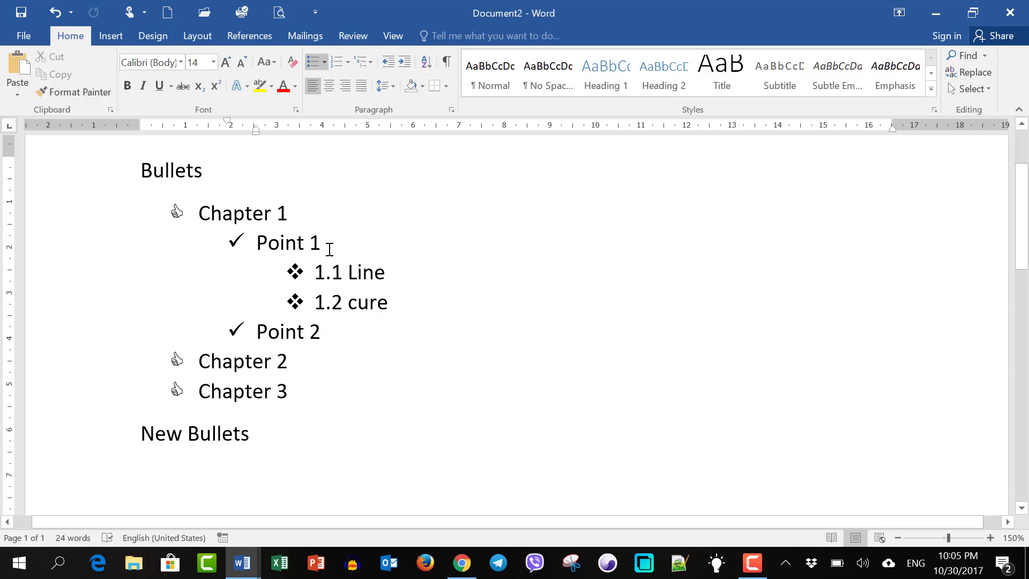
{"action": "left_click_drag", "start_coordinate": [328, 239], "coordinate": [273, 237]}
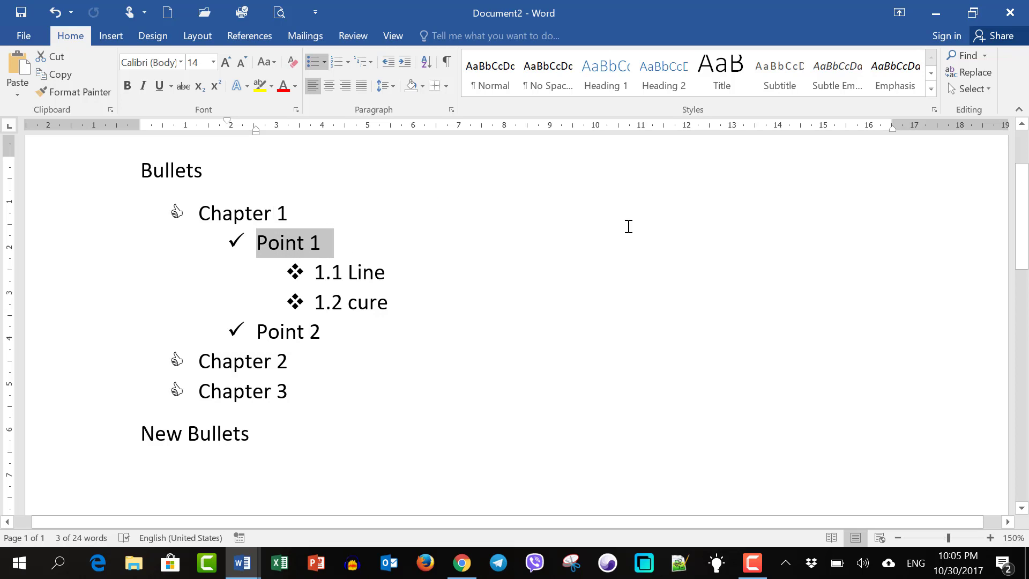
{"action": "left_click", "coordinate": [325, 63]}
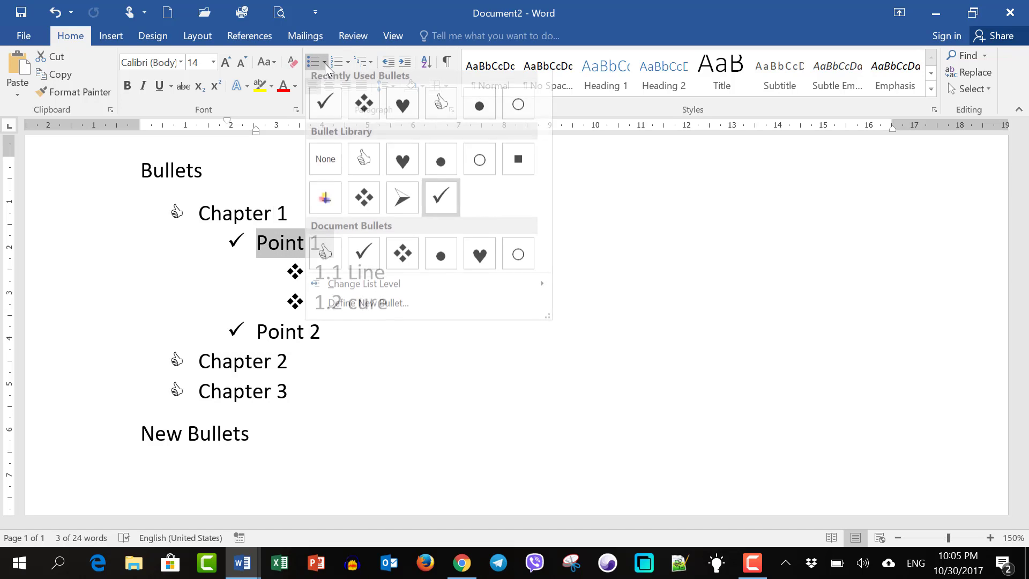
{"action": "left_click", "coordinate": [325, 203]}
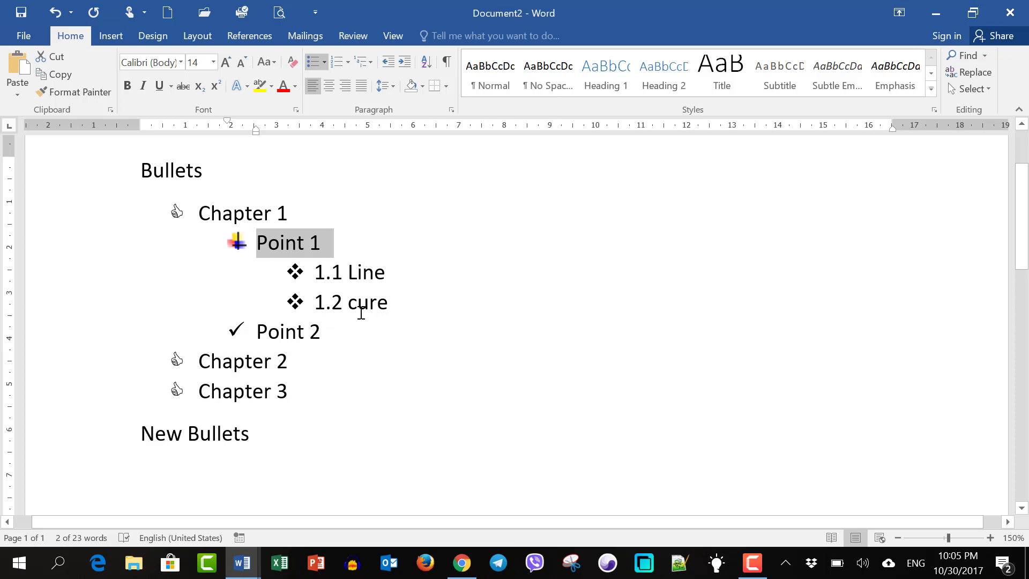
- Give 1.2 cure a filled round bullet, leaving Point 2's check mark unchanged
{"action": "left_click_drag", "start_coordinate": [387, 303], "coordinate": [307, 300]}
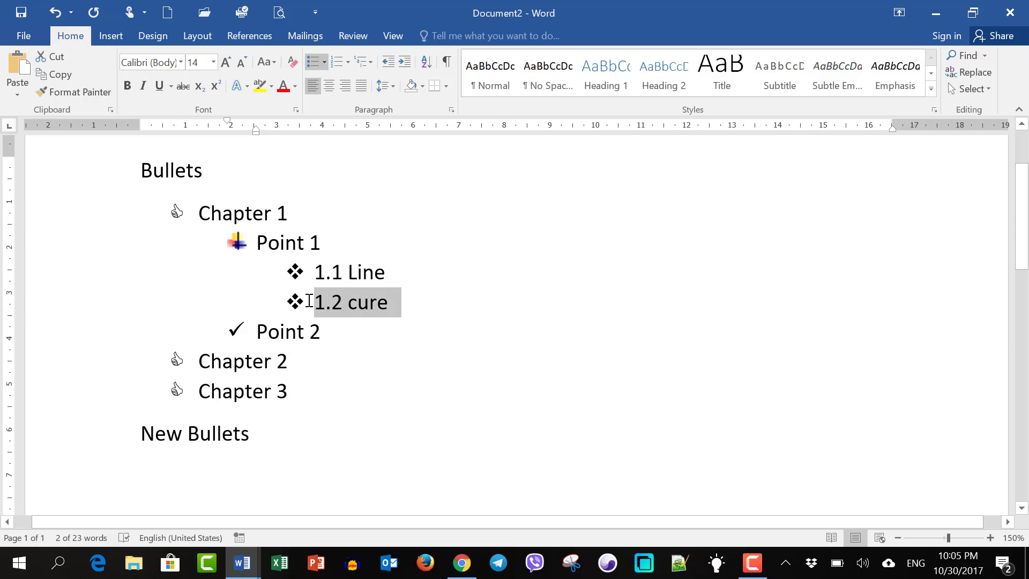
{"action": "left_click", "coordinate": [325, 62]}
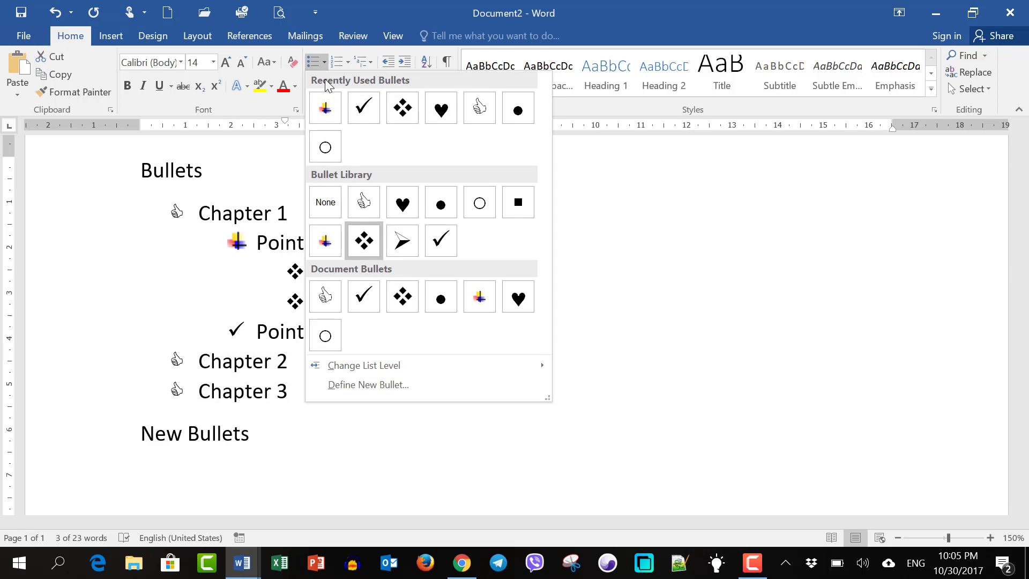
{"action": "left_click", "coordinate": [441, 204]}
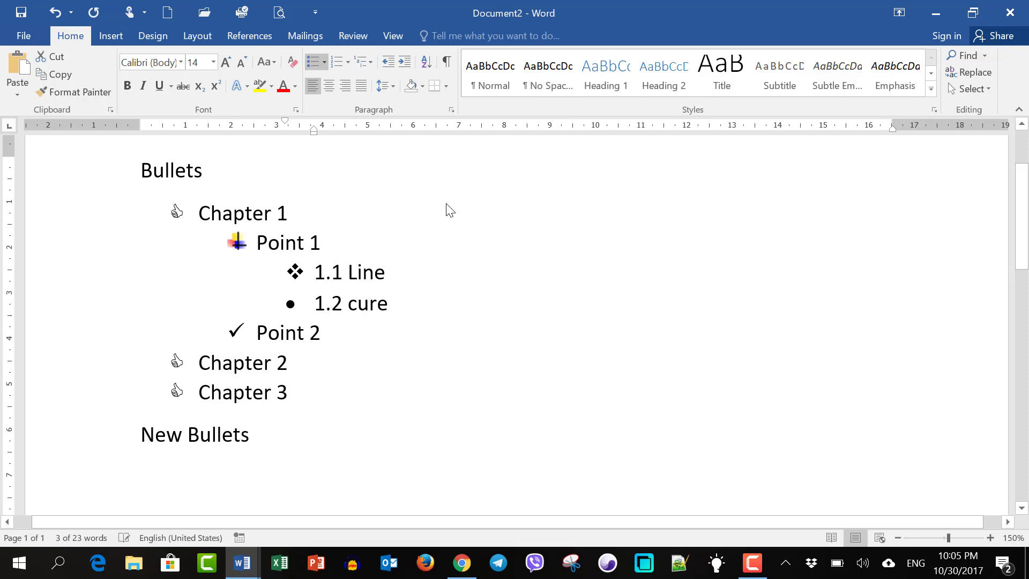
{"action": "left_click", "coordinate": [321, 334]}
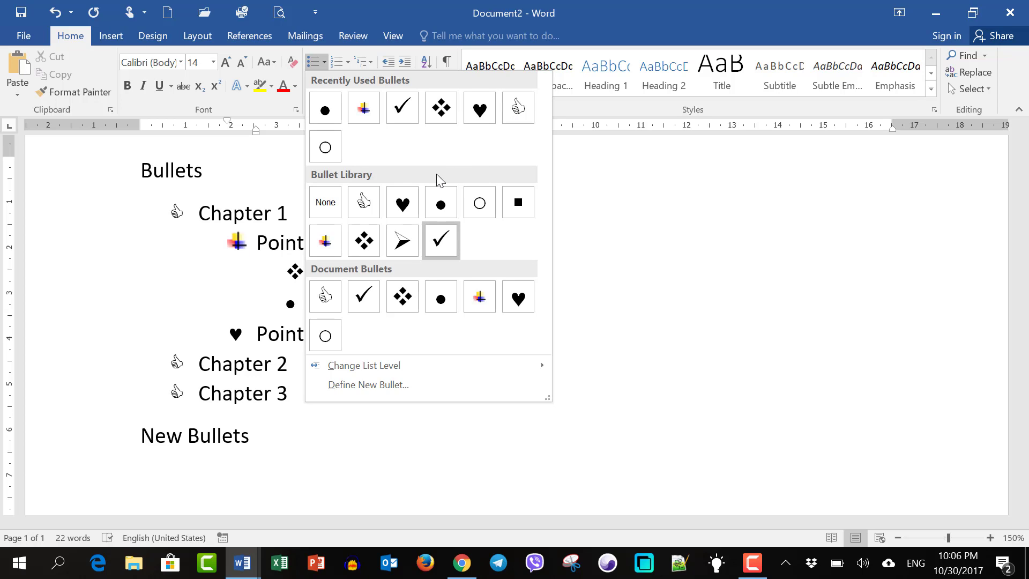
{"action": "left_click", "coordinate": [237, 484]}
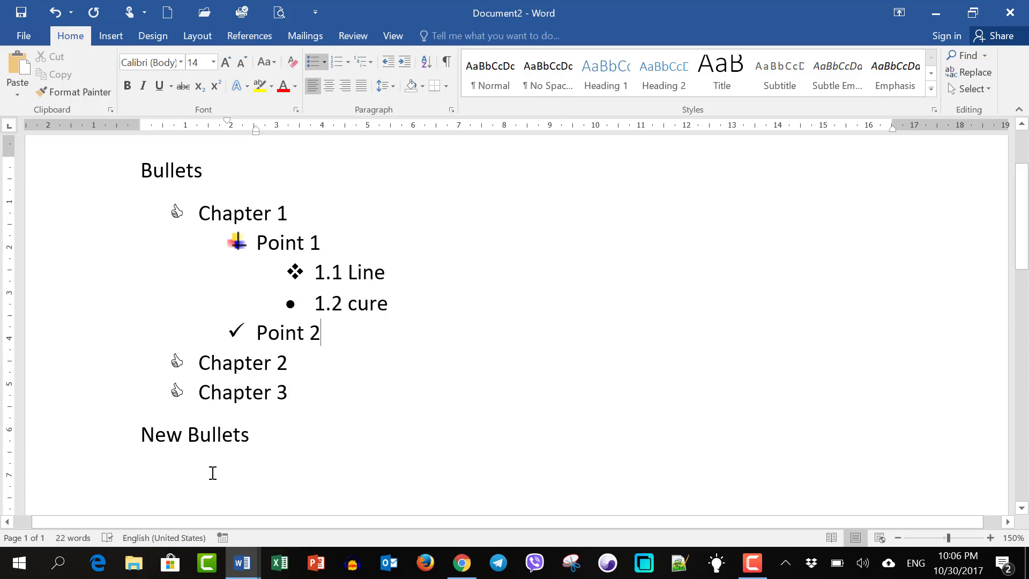
- Add a new line reading 'List 1' below the New Bullets heading
{"action": "left_click", "coordinate": [213, 473]}
{"action": "left_click", "coordinate": [288, 439]}
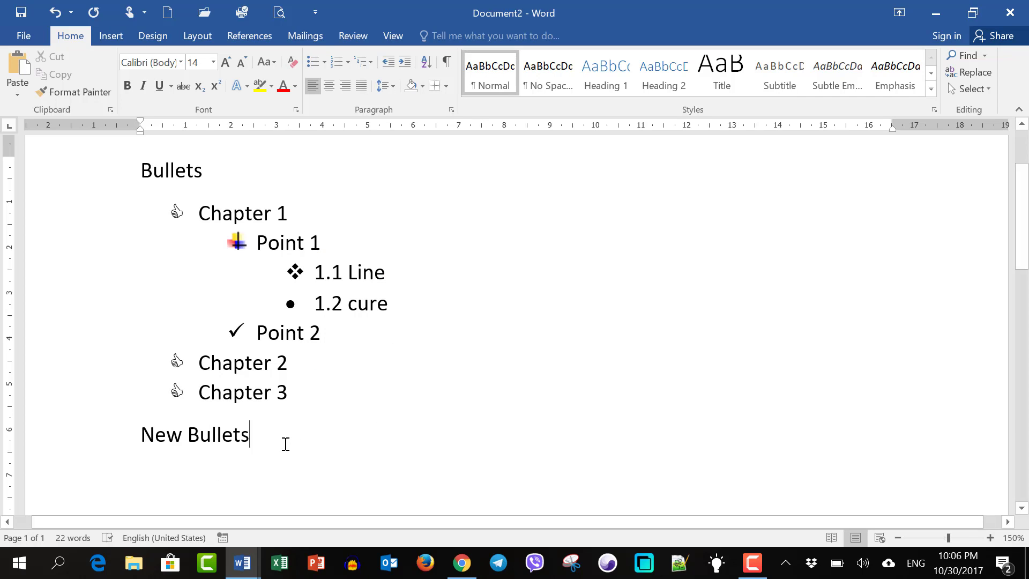
{"action": "key", "text": "Return"}
{"action": "scroll", "coordinate": [285, 444], "scroll_direction": "down", "scroll_amount": 3}
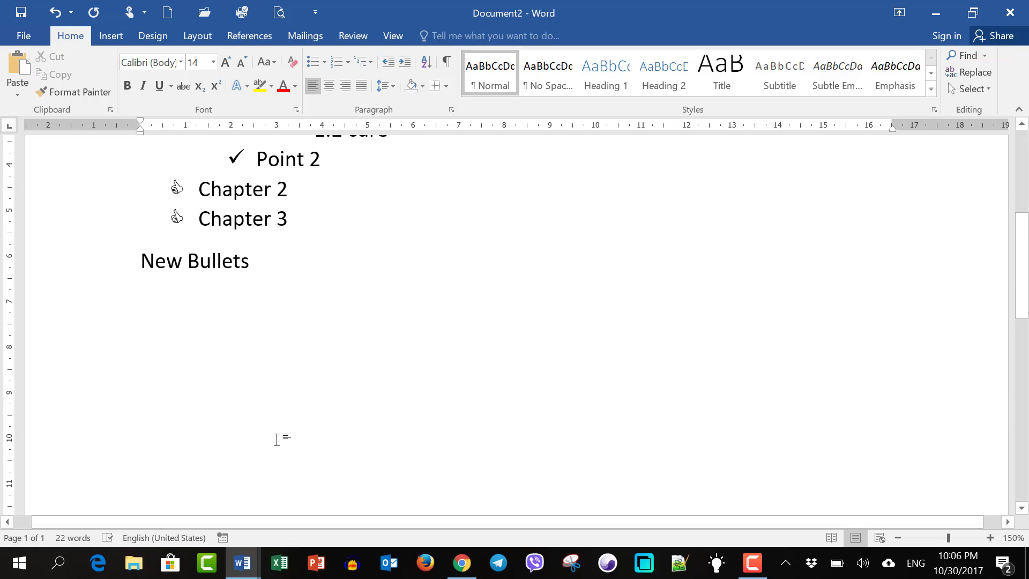
{"action": "type", "text": "Lin"}
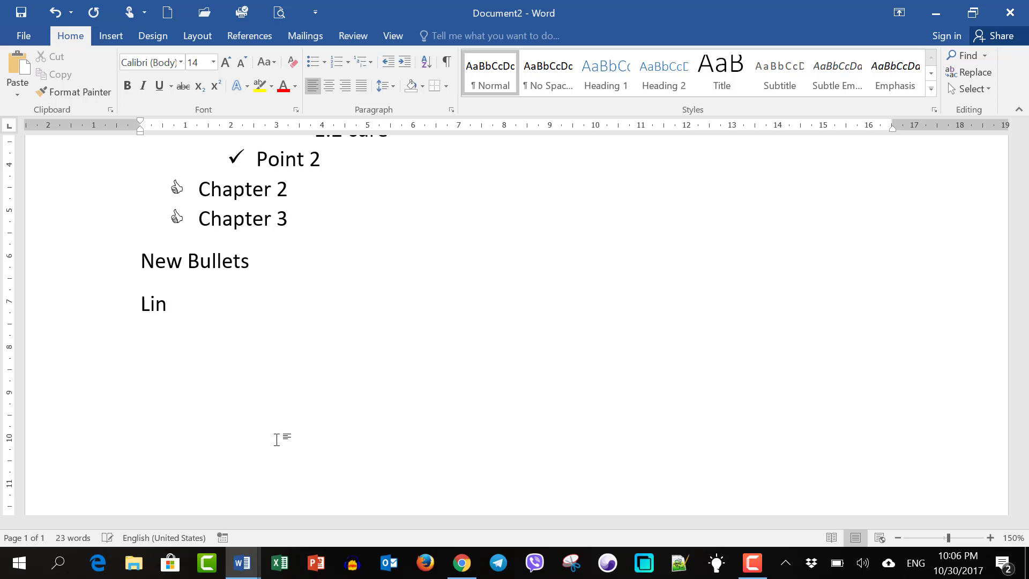
{"action": "key", "text": "BackSpace"}
{"action": "type", "text": "se"}
{"action": "key", "text": "BackSpace"}
{"action": "type", "text": "t"}
{"action": "type", "text": " 1"}
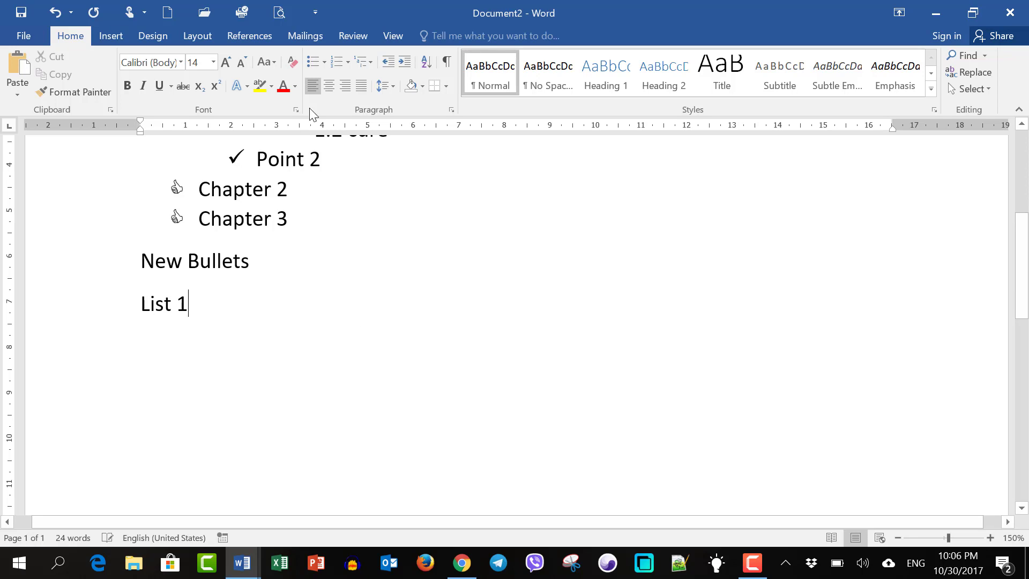
- Format List 1 as a round-dot bulleted item
{"action": "left_click", "coordinate": [323, 68]}
{"action": "left_click", "coordinate": [325, 110]}
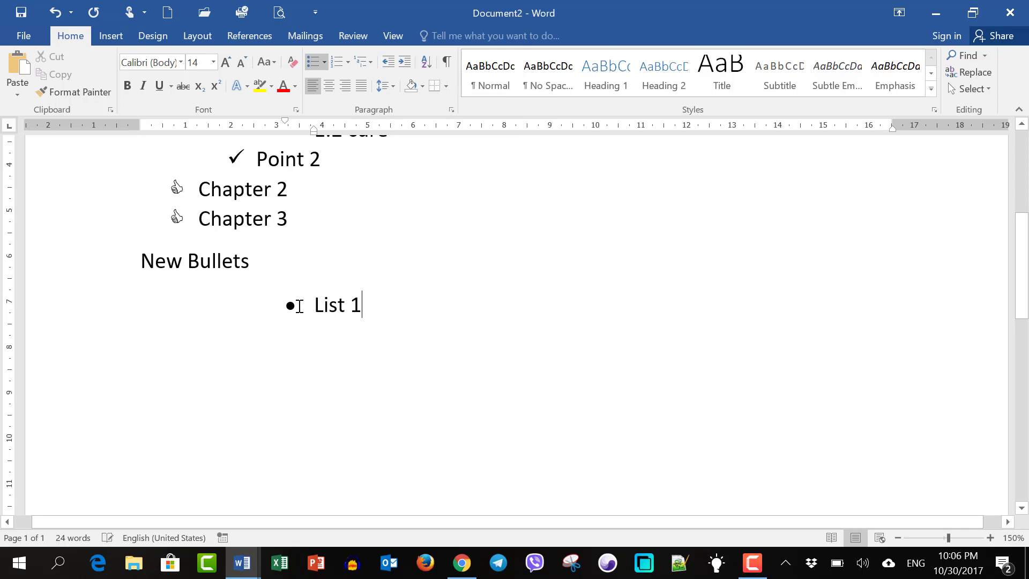
{"action": "right_click", "coordinate": [329, 309]}
{"action": "key", "text": "Escape"}
{"action": "left_click", "coordinate": [325, 63]}
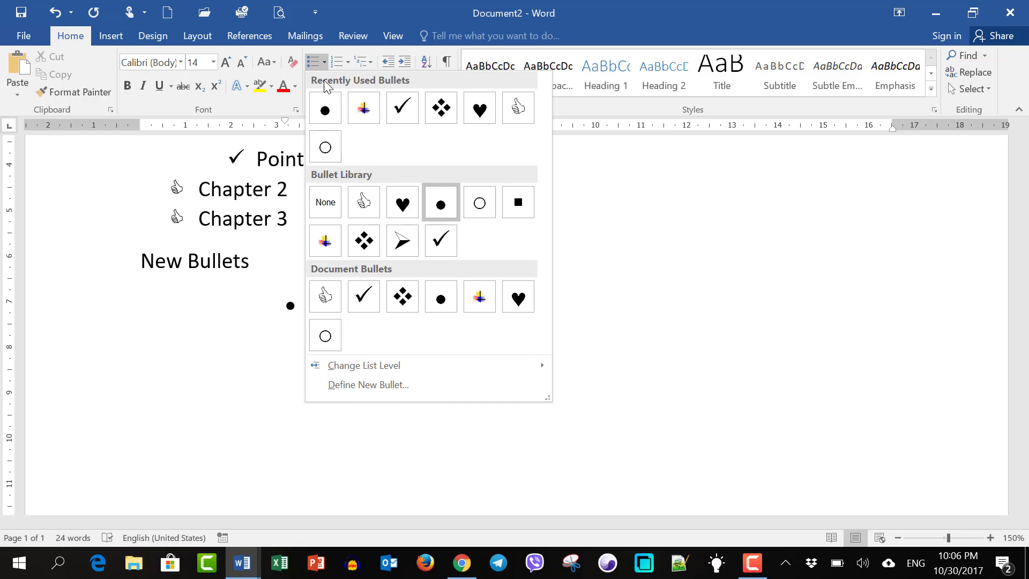
- Begin defining a new custom bullet for List 1 through the Symbol picker
{"action": "left_click", "coordinate": [323, 62]}
{"action": "left_click", "coordinate": [323, 61]}
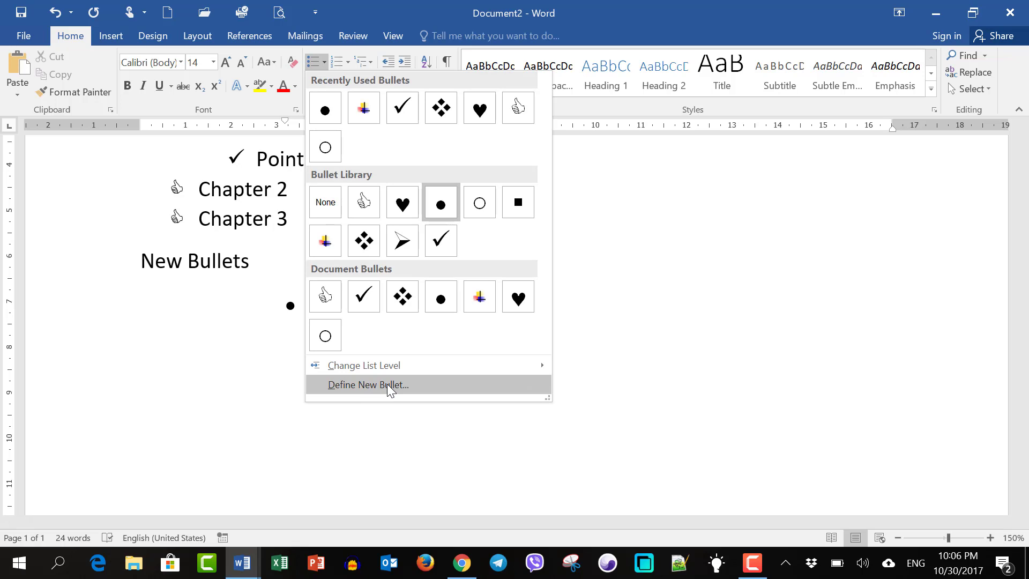
{"action": "left_click", "coordinate": [427, 386]}
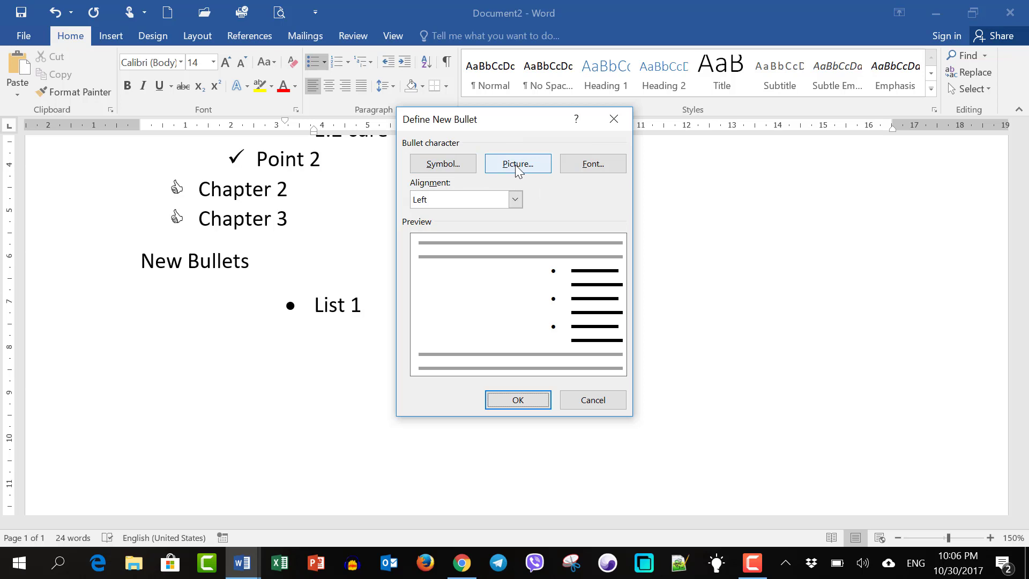
{"action": "left_click", "coordinate": [443, 163]}
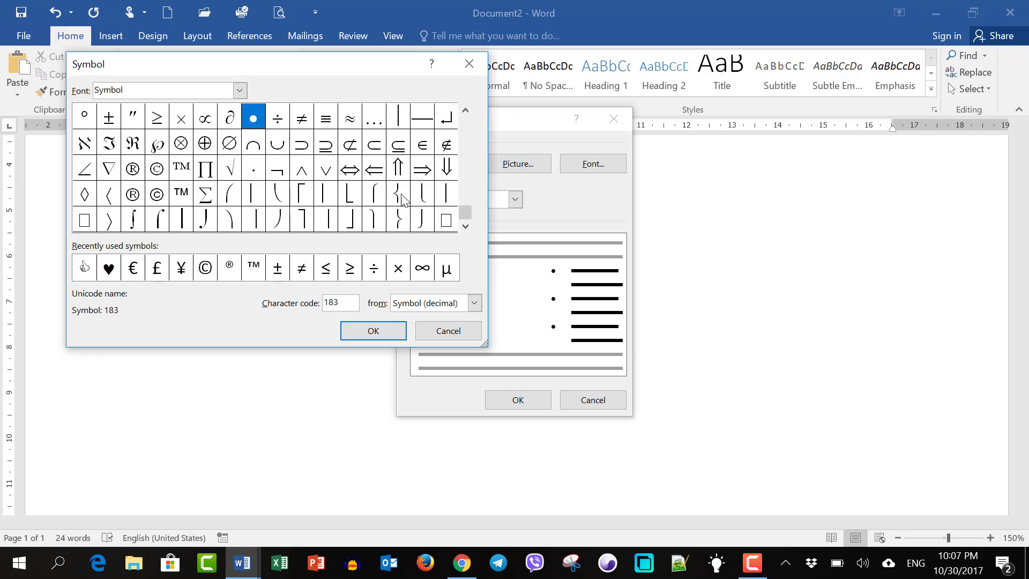
{"action": "left_click_drag", "start_coordinate": [463, 217], "coordinate": [462, 227]}
- Choose the dove from the Webdings font as List 1's bullet
{"action": "left_click", "coordinate": [240, 91]}
{"action": "scroll", "coordinate": [195, 138], "scroll_direction": "down", "scroll_amount": 3}
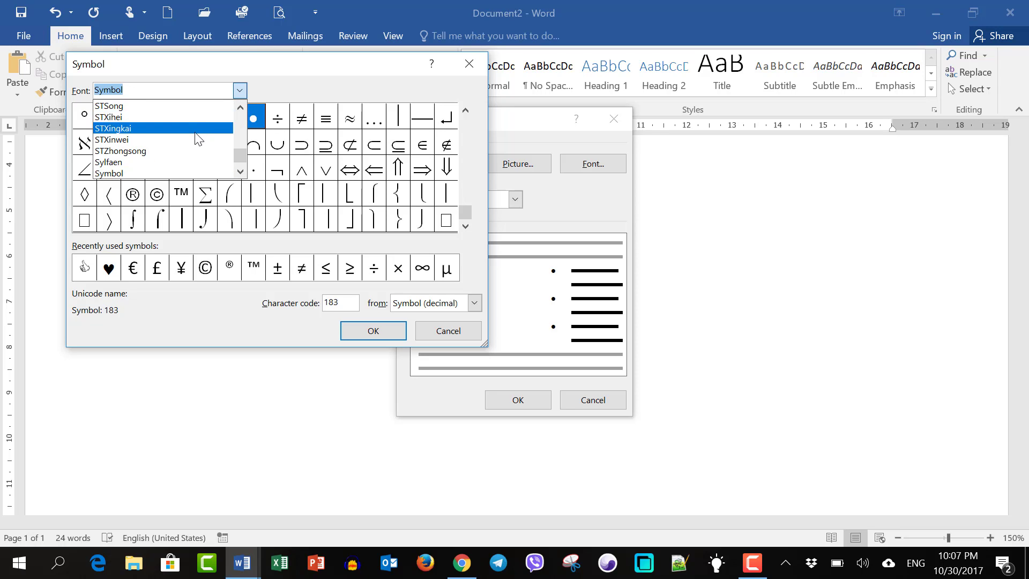
{"action": "scroll", "coordinate": [192, 138], "scroll_direction": "down", "scroll_amount": 5}
{"action": "scroll", "coordinate": [192, 139], "scroll_direction": "down", "scroll_amount": 4}
{"action": "scroll", "coordinate": [177, 150], "scroll_direction": "up", "scroll_amount": 2}
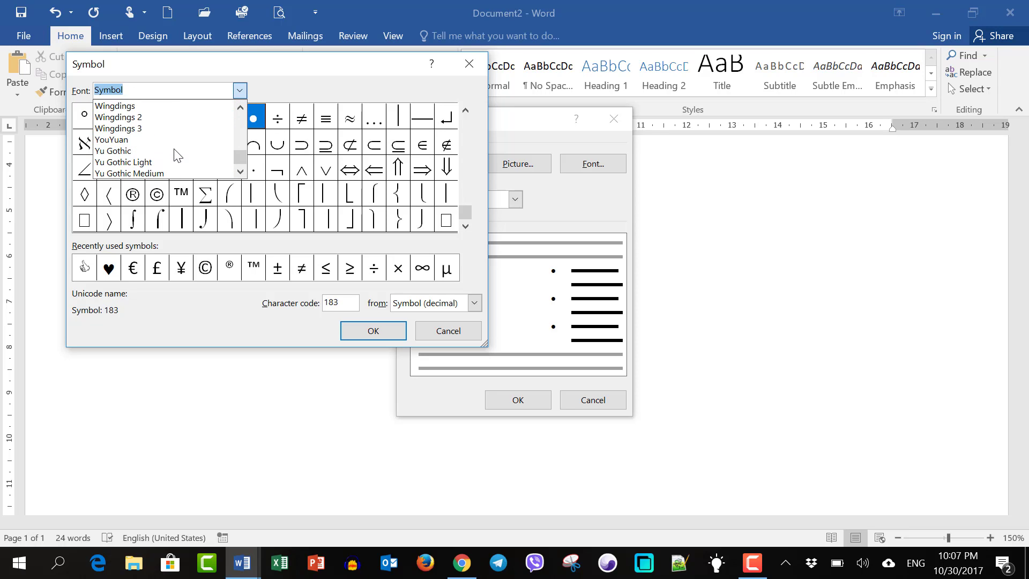
{"action": "scroll", "coordinate": [172, 155], "scroll_direction": "up", "scroll_amount": 1}
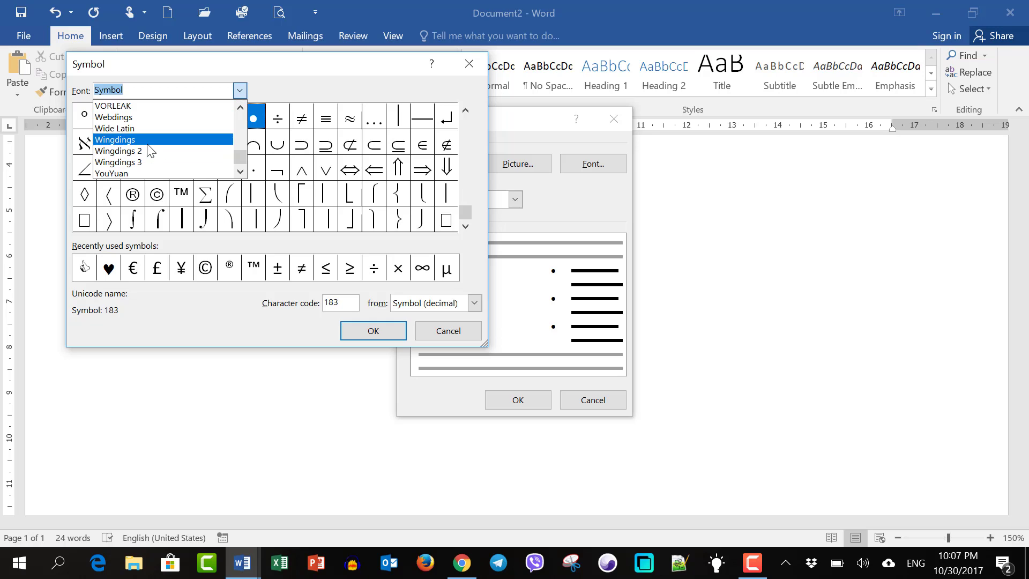
{"action": "left_click", "coordinate": [133, 118]}
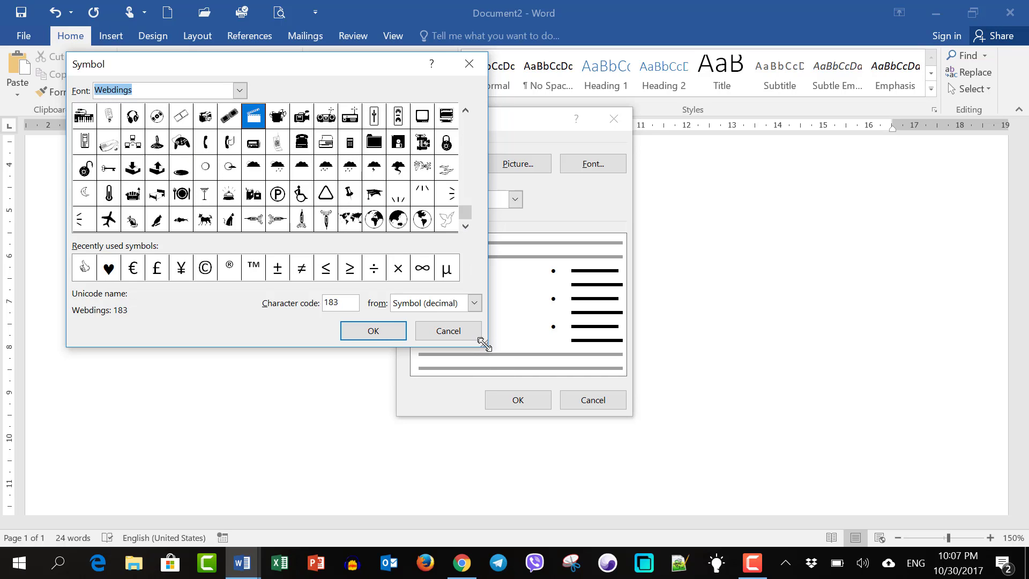
{"action": "mouse_move", "coordinate": [482, 343]}
{"action": "left_mouse_down"}
{"action": "mouse_move", "coordinate": [631, 480]}
{"action": "mouse_move", "coordinate": [725, 501]}
{"action": "left_mouse_up"}
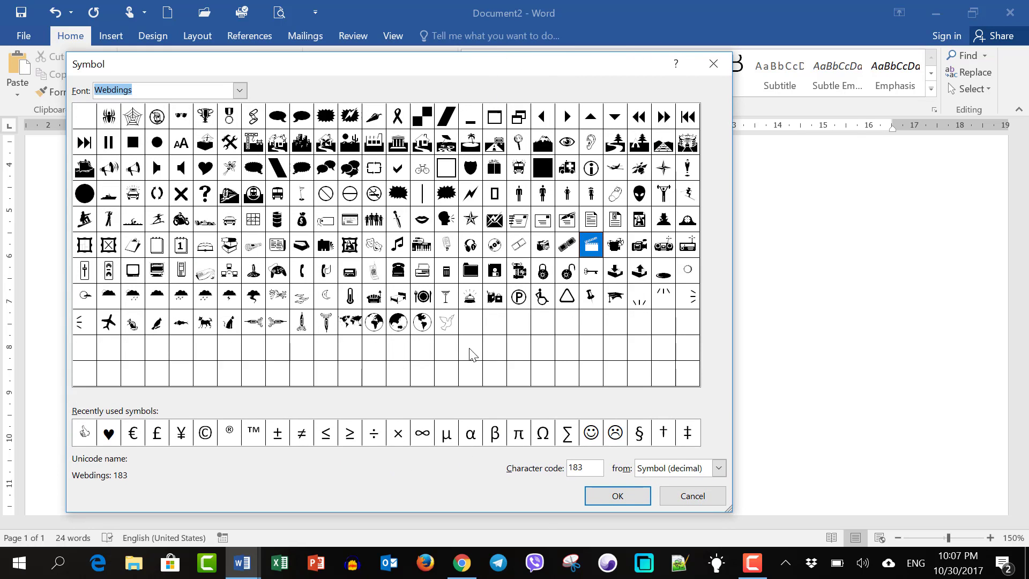
{"action": "left_click", "coordinate": [431, 325]}
{"action": "left_click", "coordinate": [447, 322]}
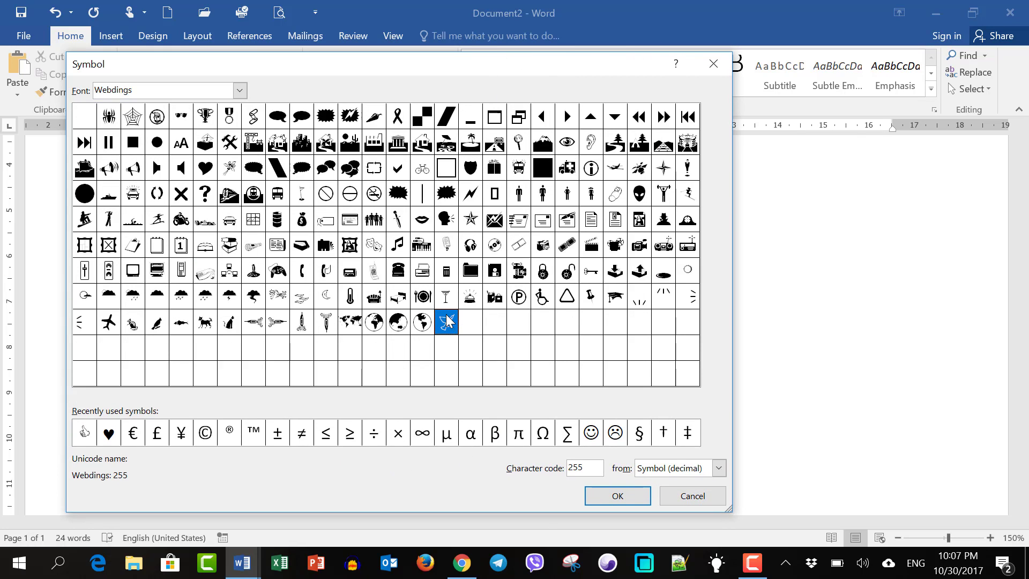
{"action": "double_click", "coordinate": [448, 322]}
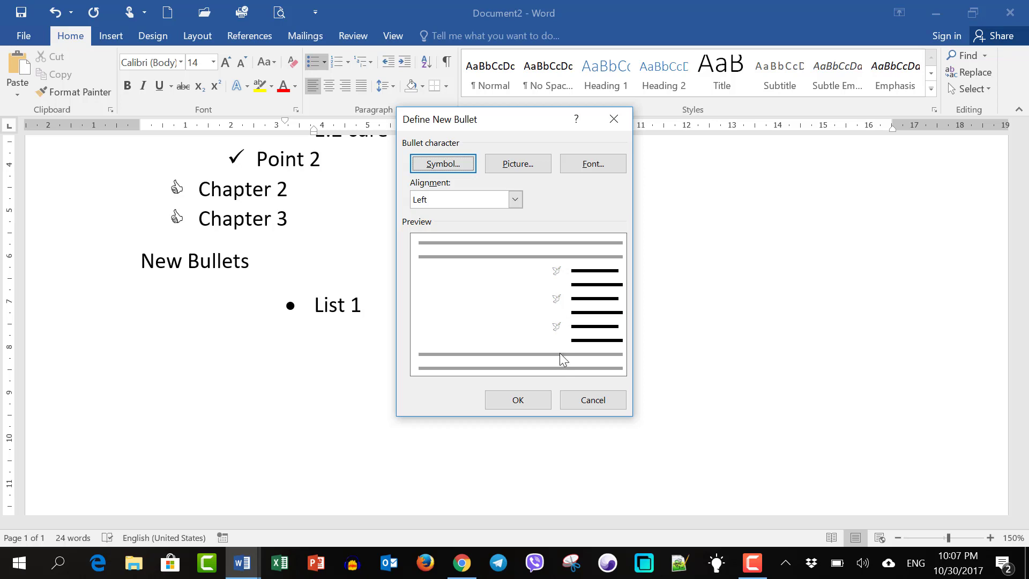
{"action": "left_click", "coordinate": [529, 399]}
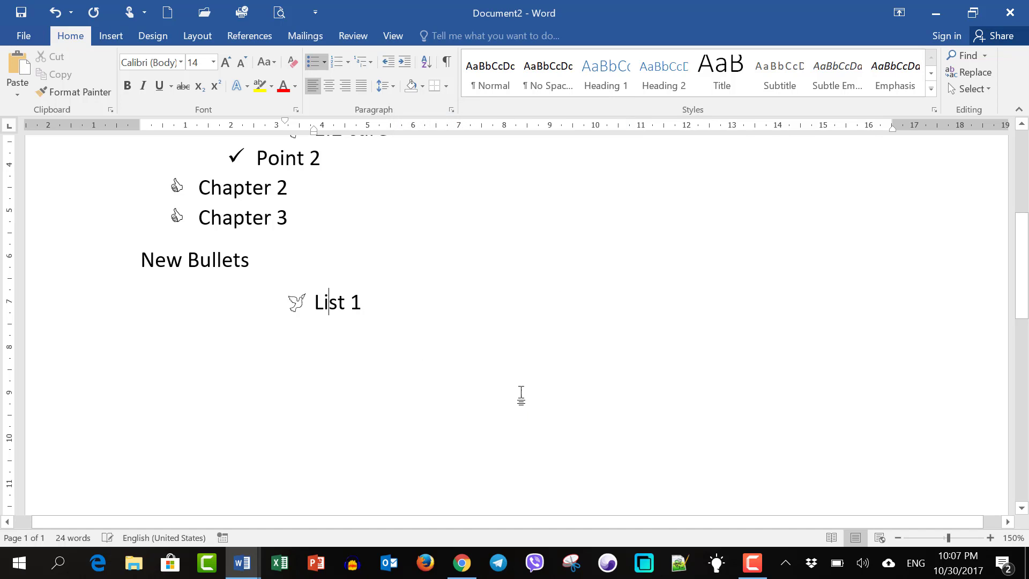
- Define a new bullet using the black flower symbol from the Tacteing font for List 1
{"action": "left_click", "coordinate": [323, 62]}
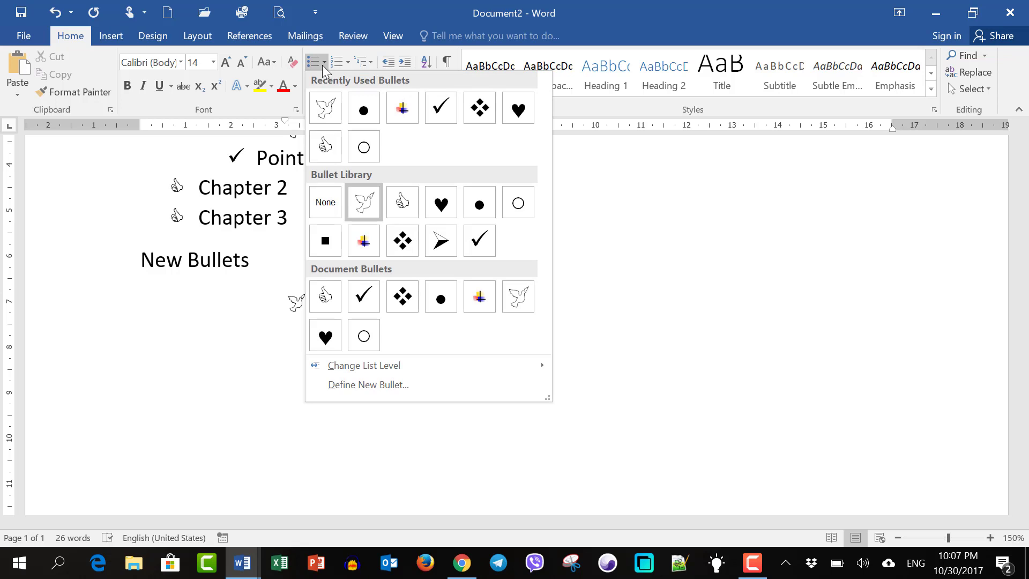
{"action": "left_click", "coordinate": [372, 391]}
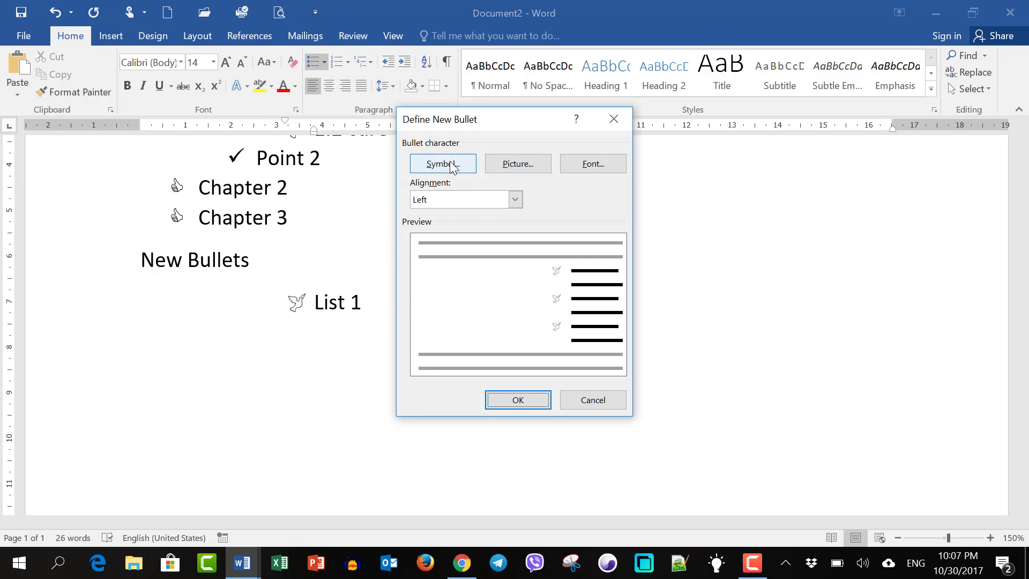
{"action": "left_click", "coordinate": [446, 163]}
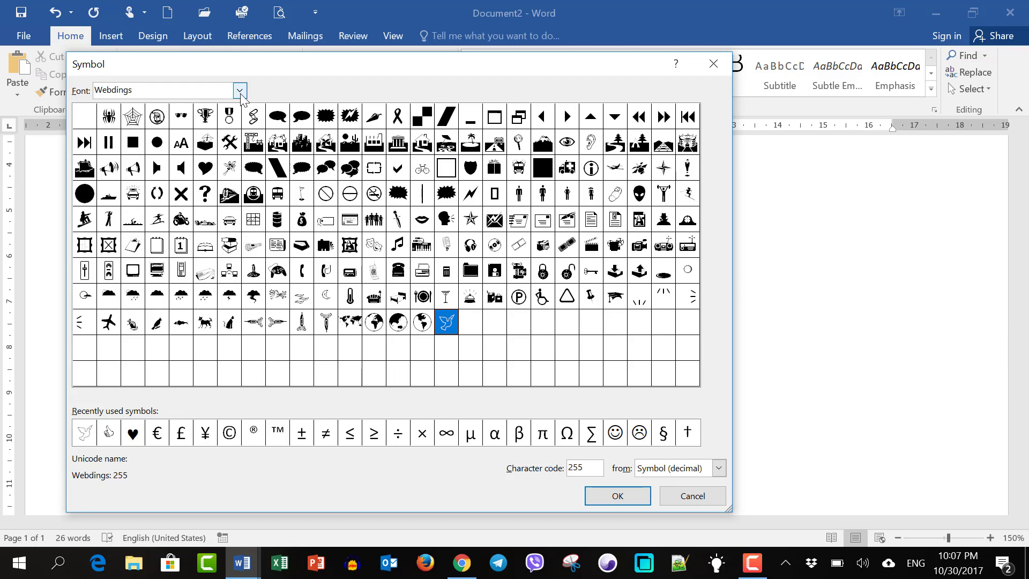
{"action": "left_click", "coordinate": [239, 91]}
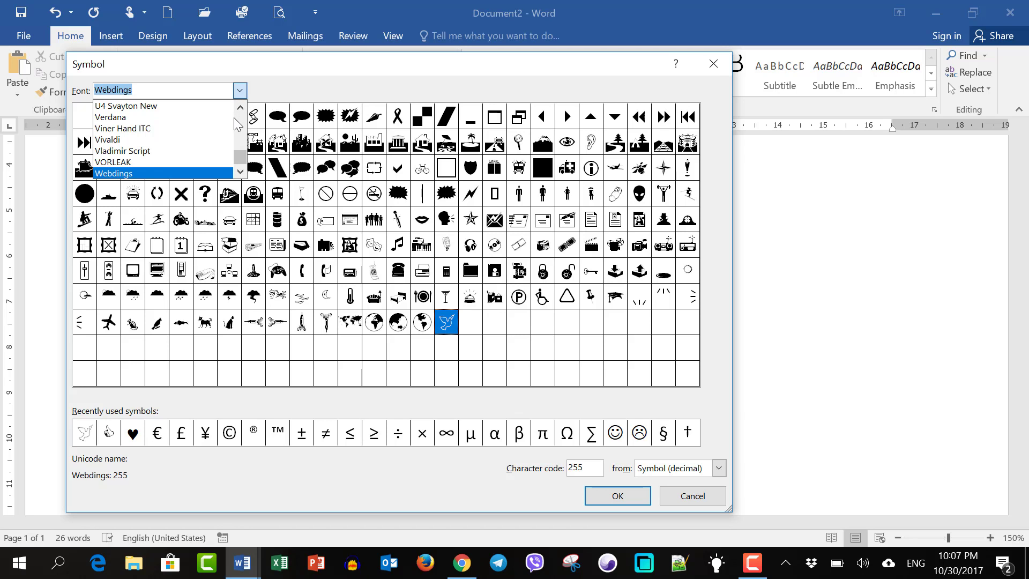
{"action": "key", "text": "Down"}
{"action": "key", "text": "Down"}
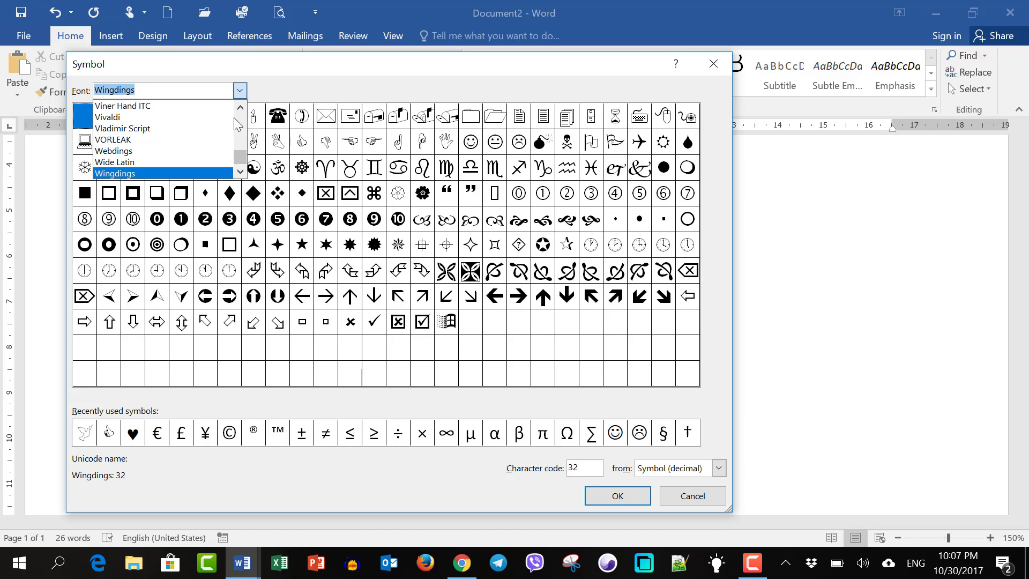
{"action": "key", "text": "Down"}
{"action": "key", "text": "Down"}
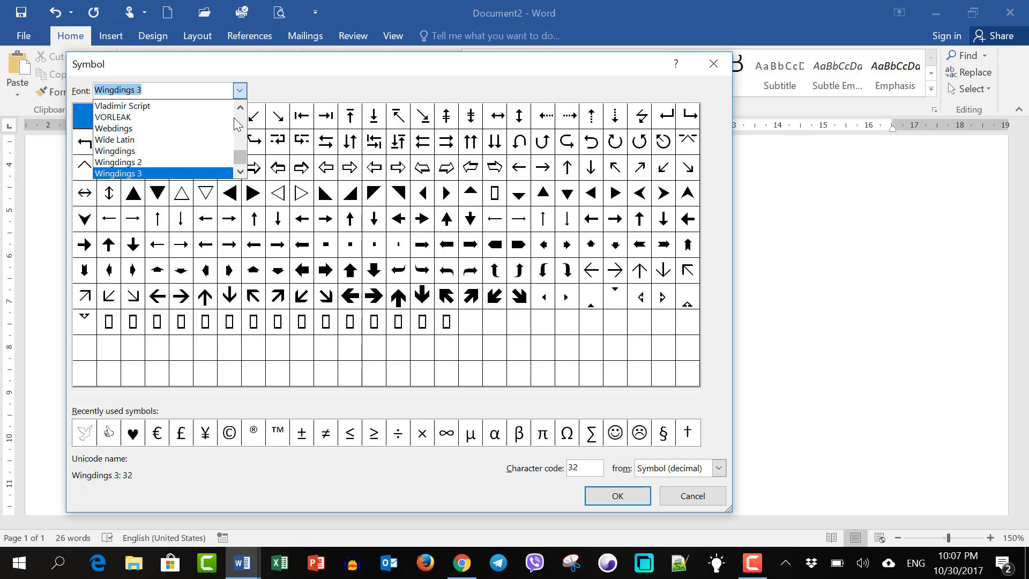
{"action": "key", "text": "Up"}
{"action": "key", "text": "Up"}
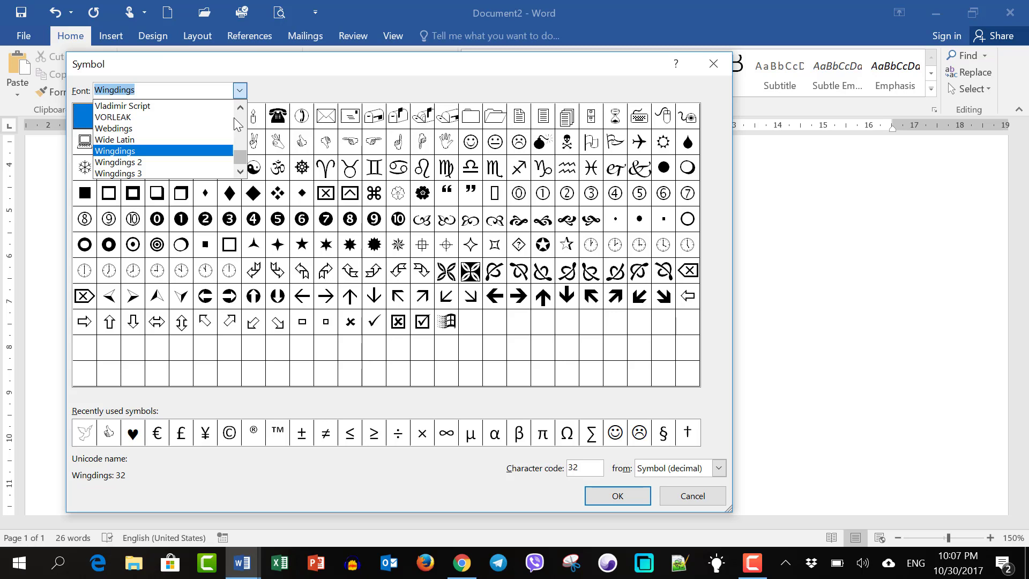
{"action": "type", "text": "Tacteing"}
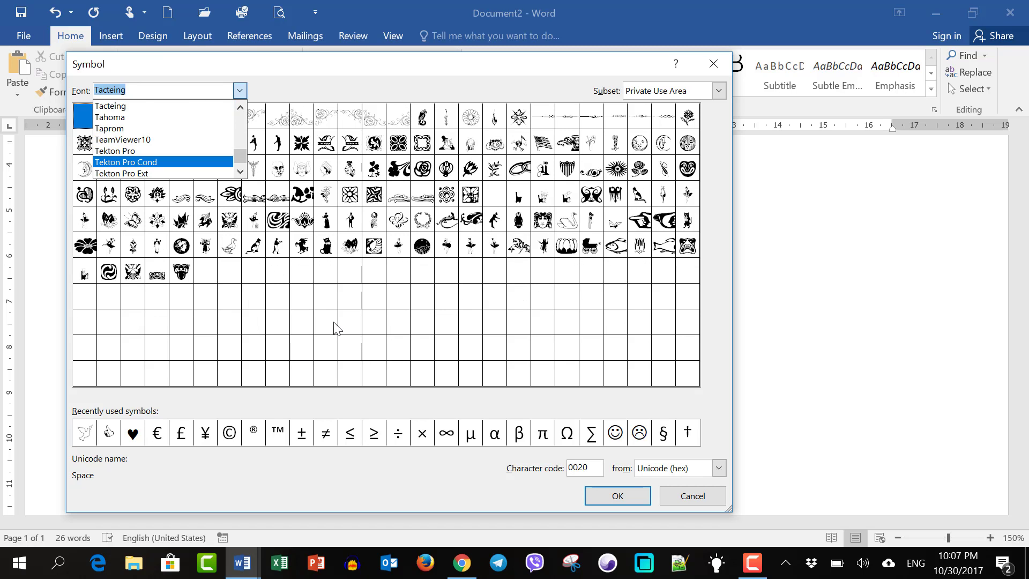
{"action": "left_click", "coordinate": [337, 327]}
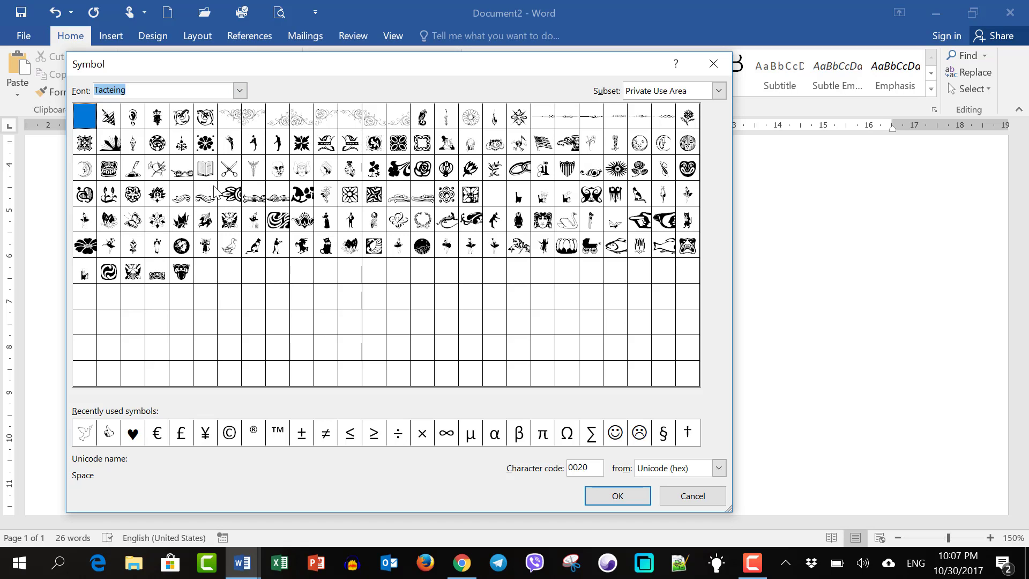
{"action": "left_click", "coordinate": [205, 144]}
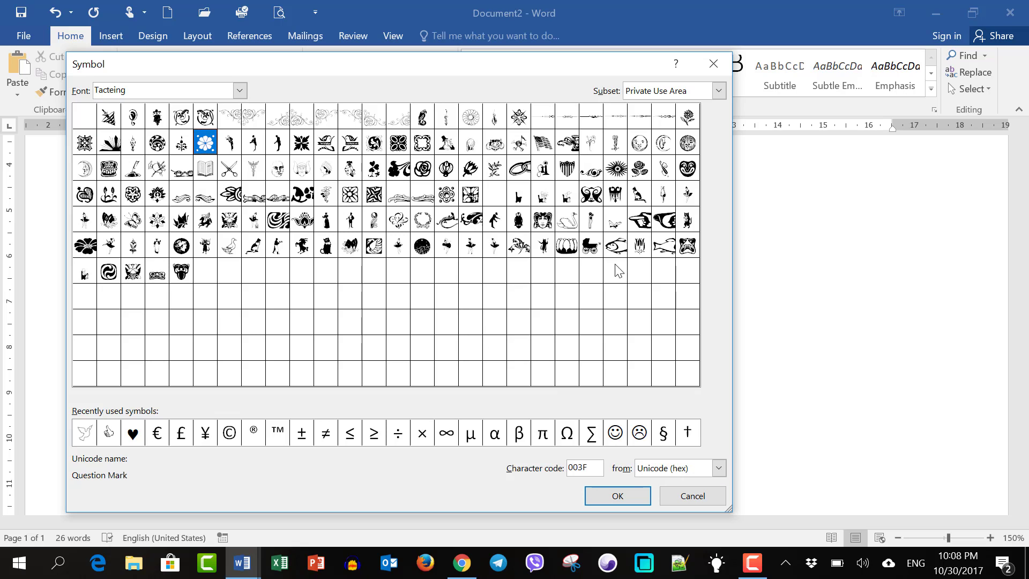
{"action": "left_click", "coordinate": [609, 496]}
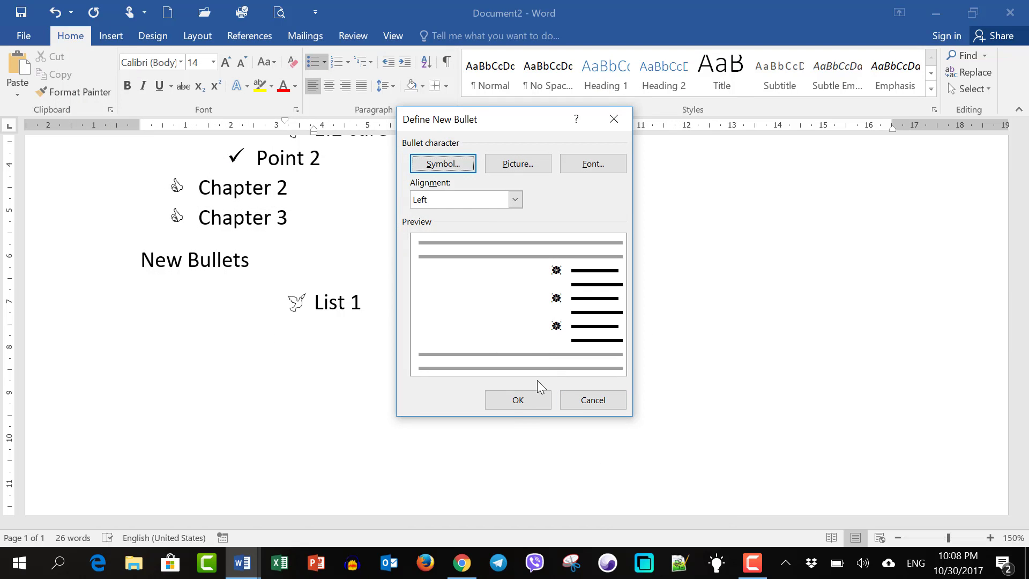
{"action": "left_click", "coordinate": [532, 403]}
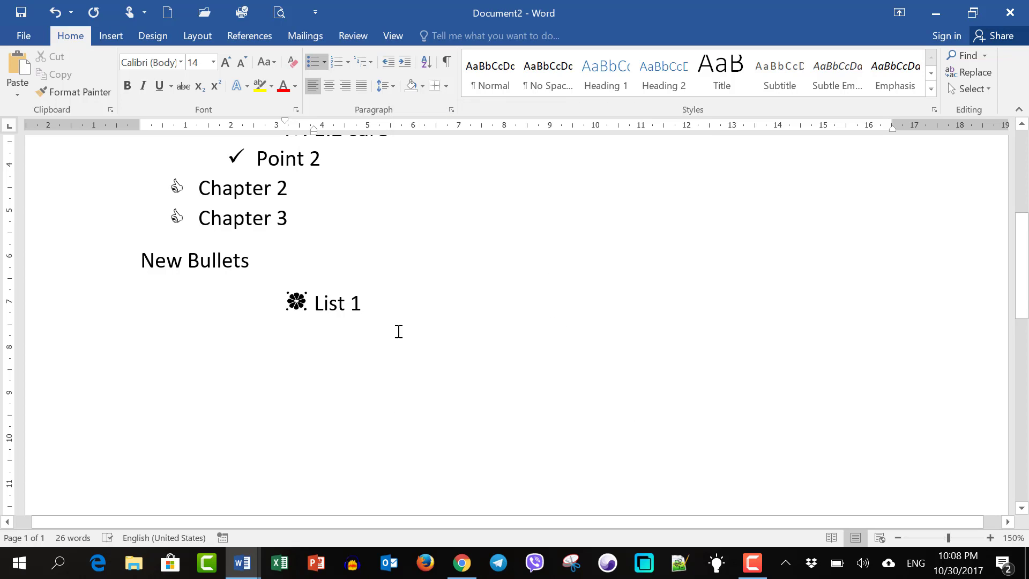
- Add a flower-bulleted 'List 2' item below List 1
{"action": "left_click", "coordinate": [397, 298]}
{"action": "key", "text": "Return"}
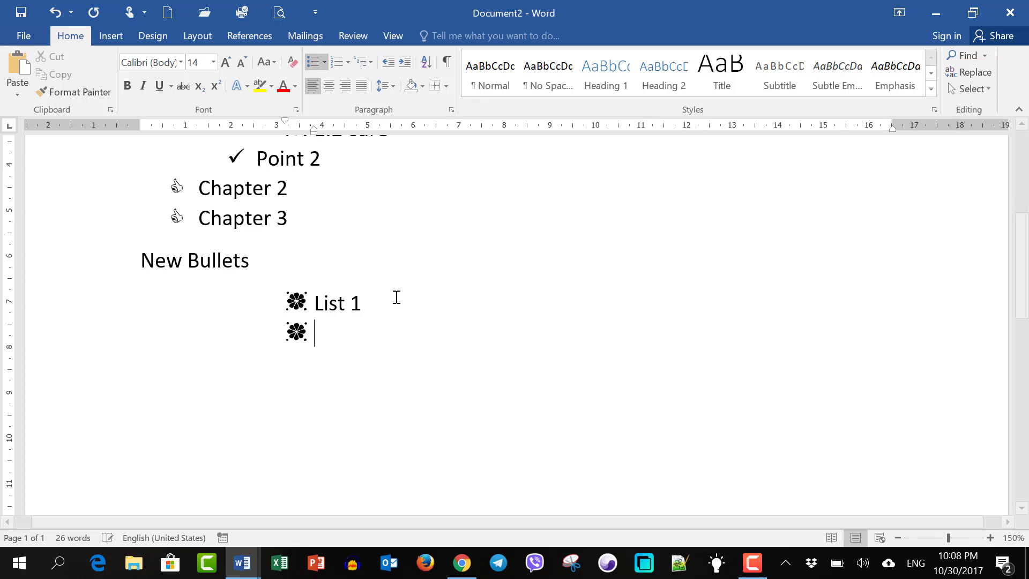
{"action": "type", "text": "Li"}
{"action": "type", "text": "st 2"}
- Give Chapter 1, Chapter 2 and Chapter 3 the black flower bullet
{"action": "scroll", "coordinate": [396, 298], "scroll_direction": "up", "scroll_amount": 5}
{"action": "left_click", "coordinate": [265, 270]}
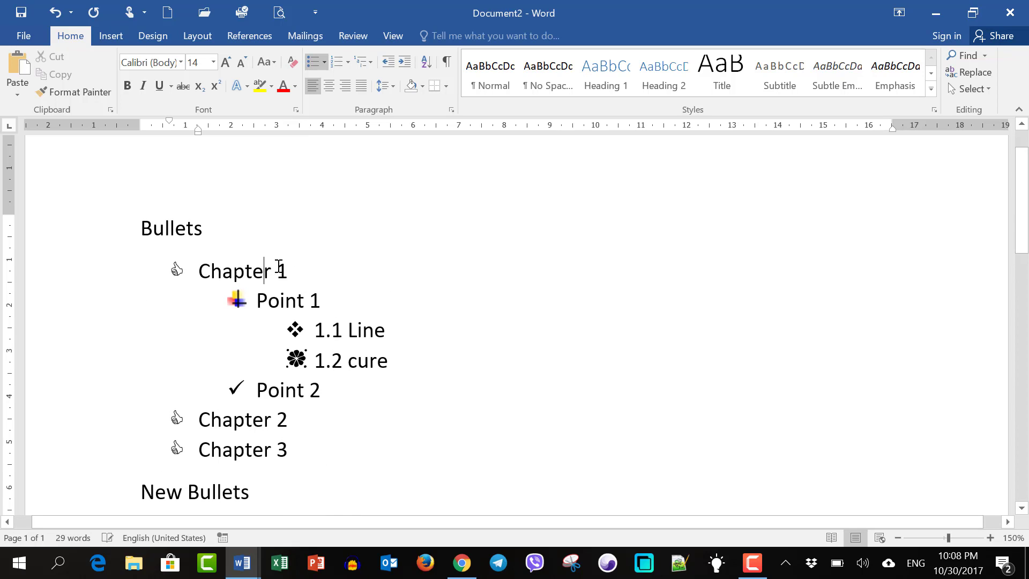
{"action": "left_click", "coordinate": [321, 61]}
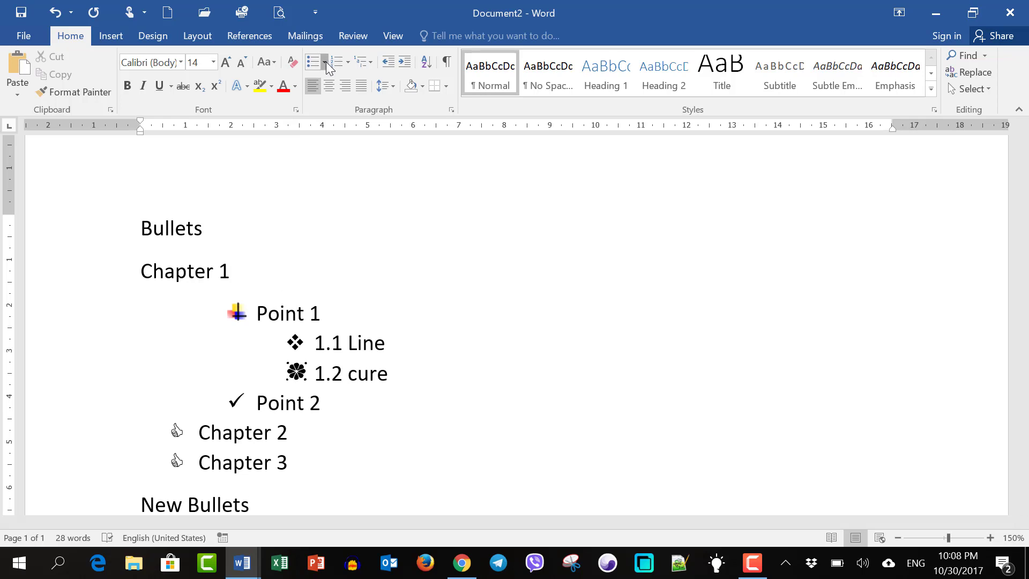
{"action": "left_click", "coordinate": [326, 63]}
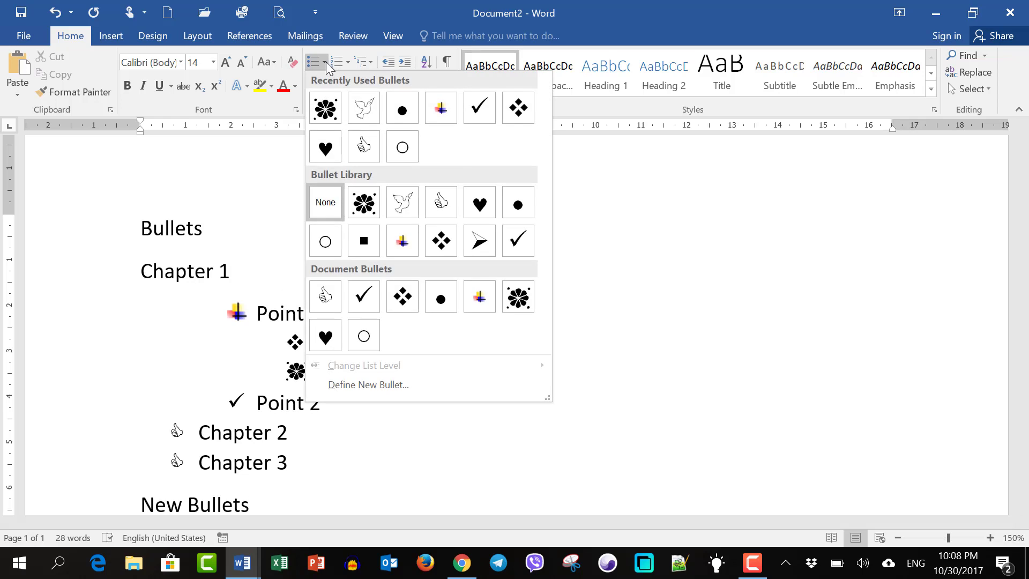
{"action": "left_click", "coordinate": [368, 205]}
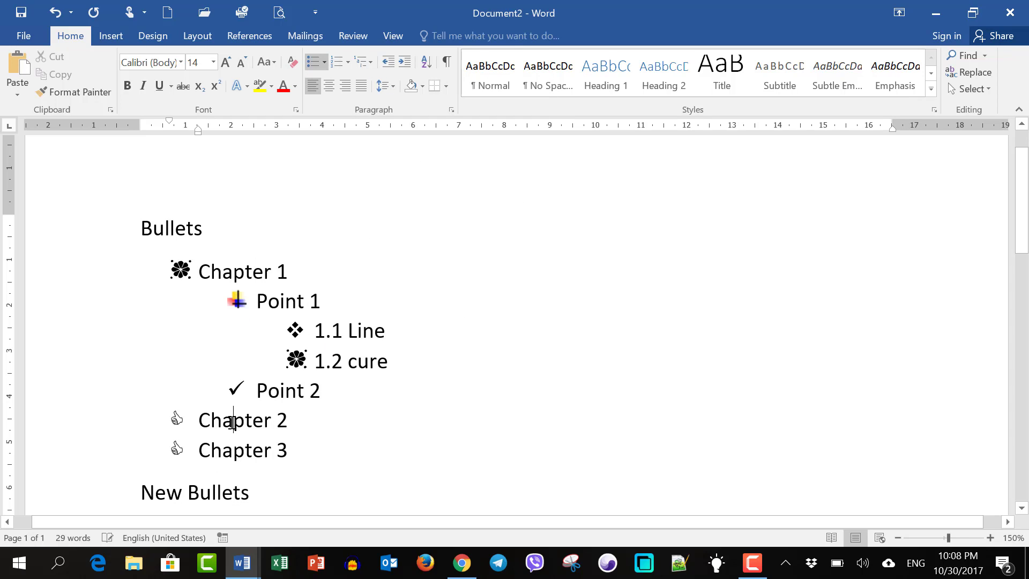
{"action": "left_click", "coordinate": [326, 67]}
{"action": "left_click", "coordinate": [519, 297]}
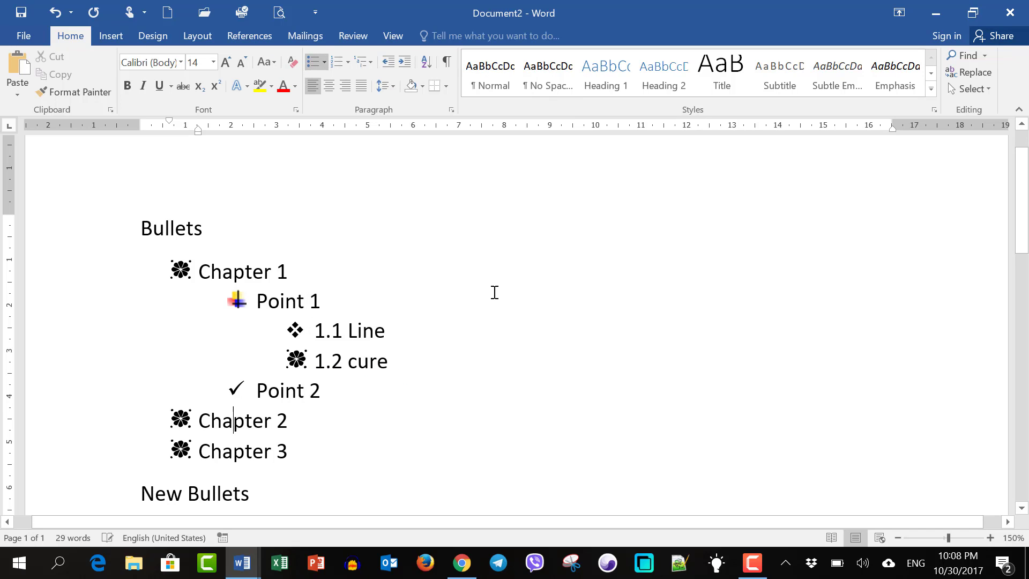
{"action": "scroll", "coordinate": [279, 407], "scroll_direction": "down", "scroll_amount": 2}
{"action": "left_click", "coordinate": [233, 304]}
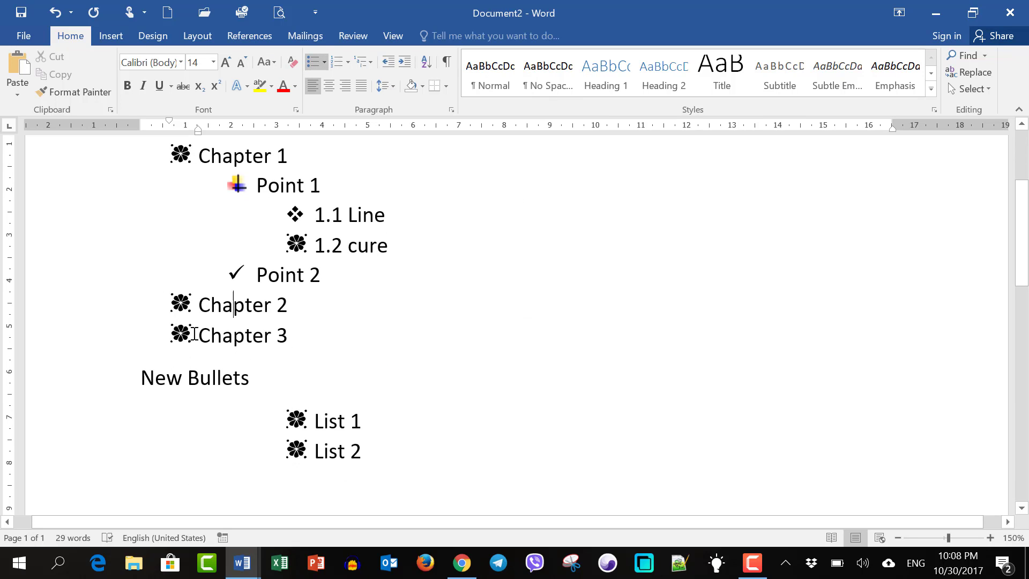
{"action": "scroll", "coordinate": [321, 343], "scroll_direction": "down", "scroll_amount": 3}
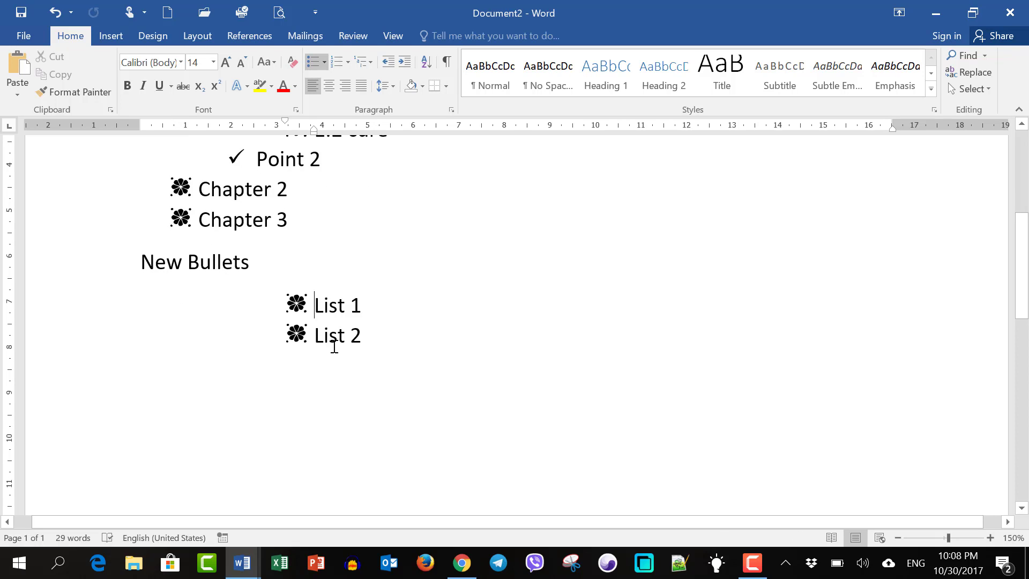
{"action": "scroll", "coordinate": [407, 332], "scroll_direction": "up", "scroll_amount": 6}
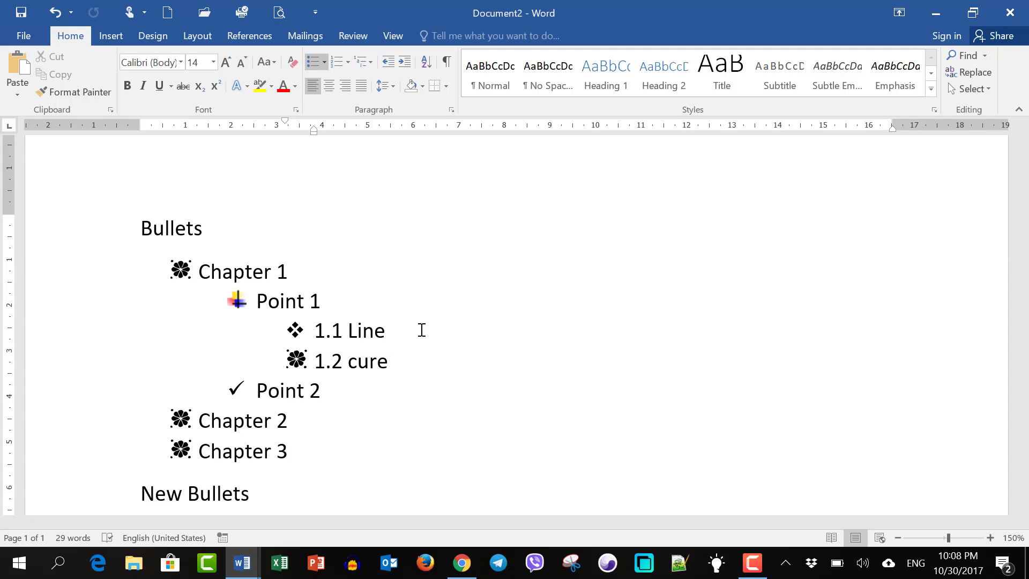
- Add an outdented, unbulleted empty line after List 2 and bring up the numbering formats
{"action": "scroll", "coordinate": [421, 329], "scroll_direction": "down", "scroll_amount": 2}
{"action": "scroll", "coordinate": [421, 329], "scroll_direction": "down", "scroll_amount": 5}
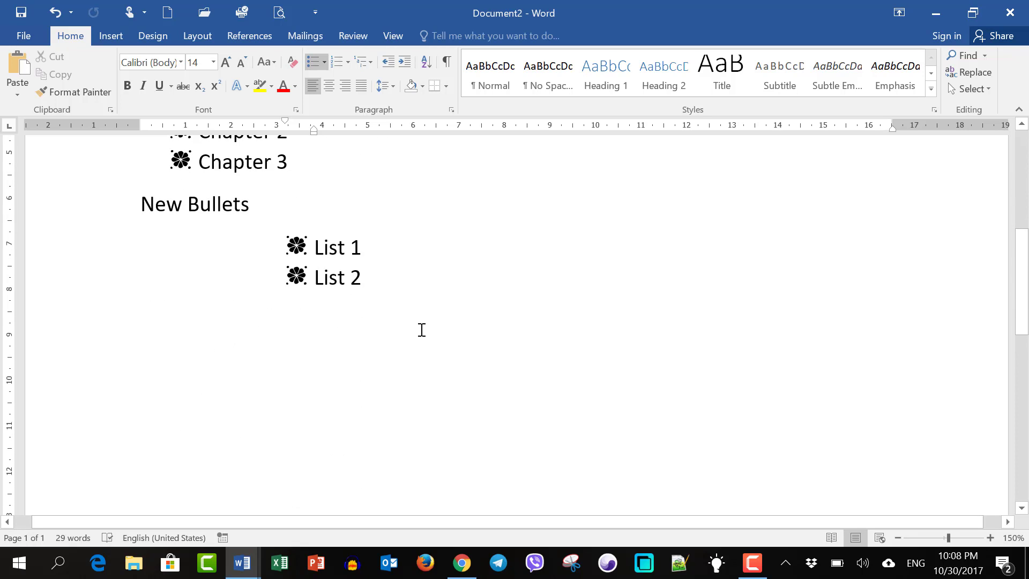
{"action": "key", "text": "Return"}
{"action": "key", "text": "shift+Tab"}
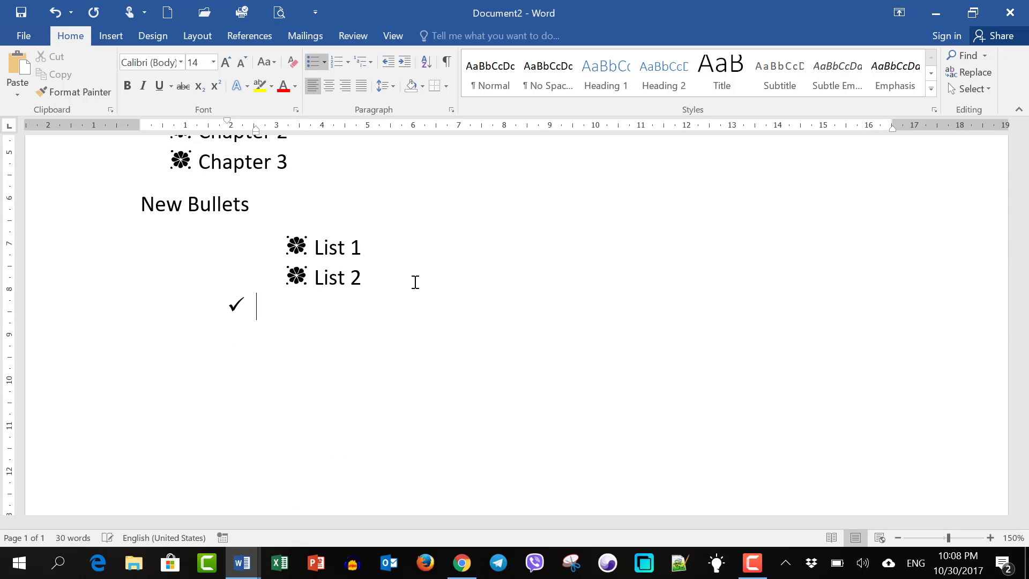
{"action": "key", "text": "shift+Tab"}
{"action": "key", "text": "Return"}
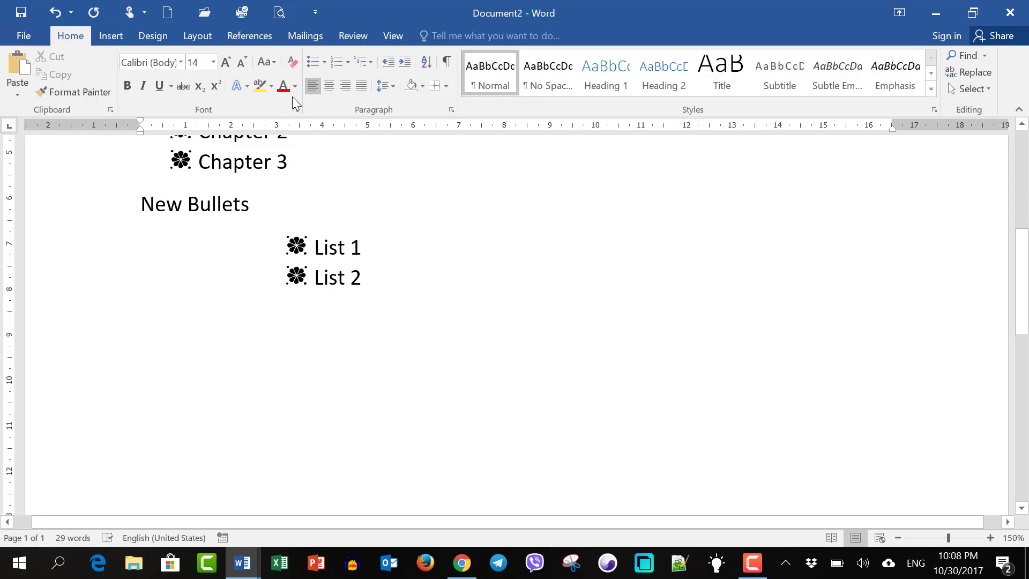
{"action": "left_click", "coordinate": [349, 67]}
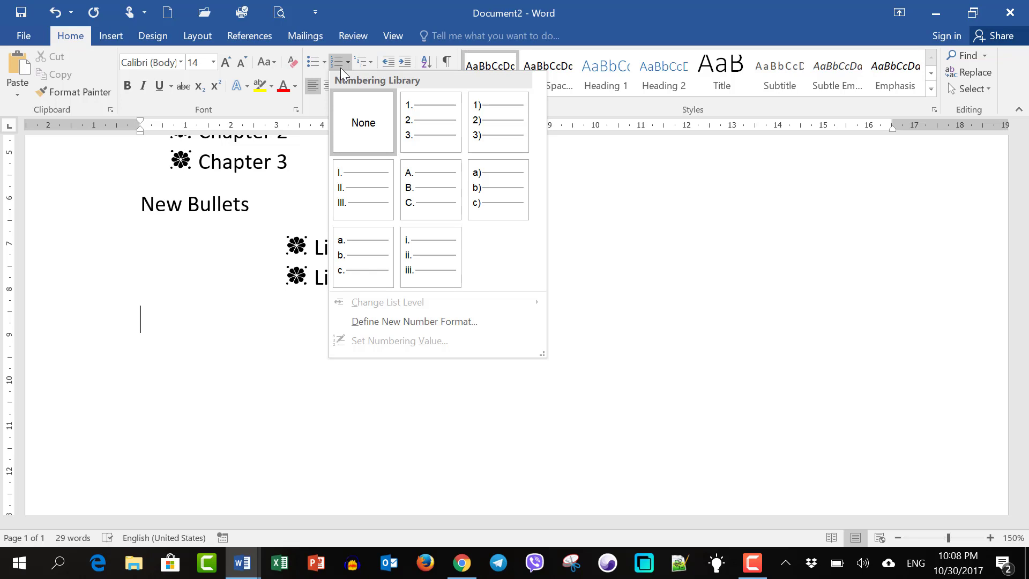
- Start a 1. 2. 3. numbered list with items 'chapter 1' and 'chapter 2'
{"action": "left_click", "coordinate": [415, 140]}
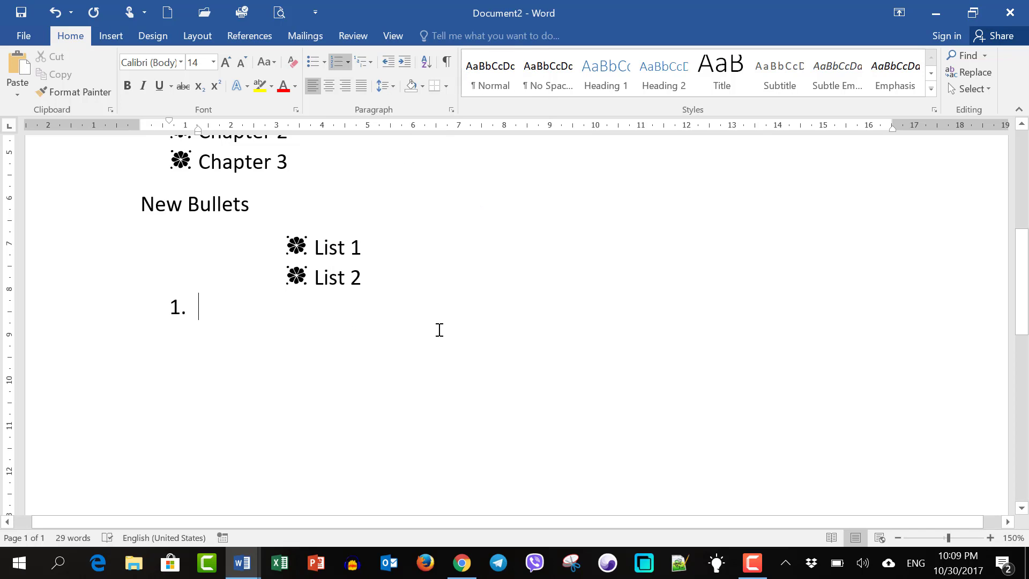
{"action": "type", "text": "chapter "}
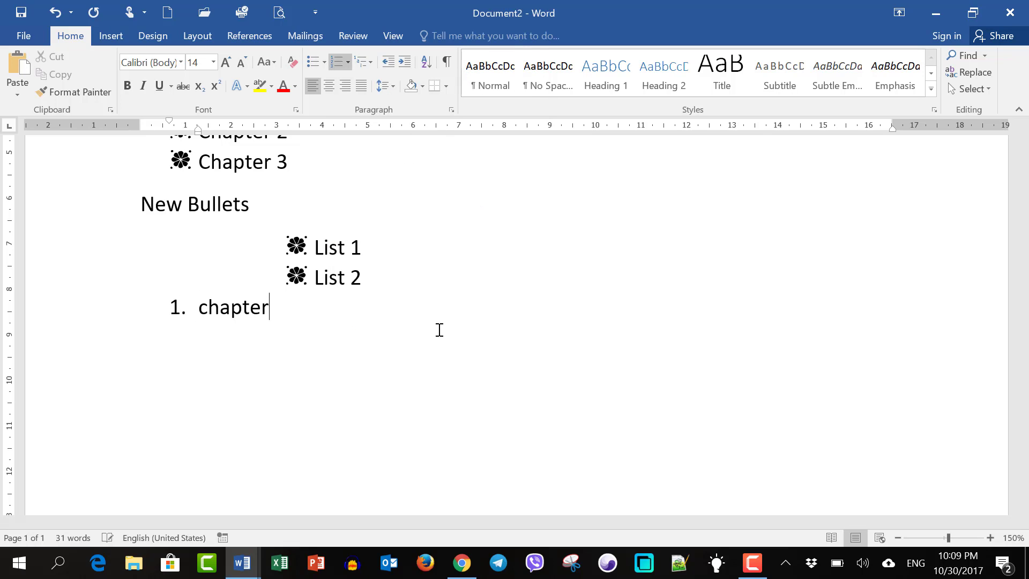
{"action": "type", "text": "1"}
{"action": "key", "text": "Return"}
{"action": "type", "text": "hapt"}
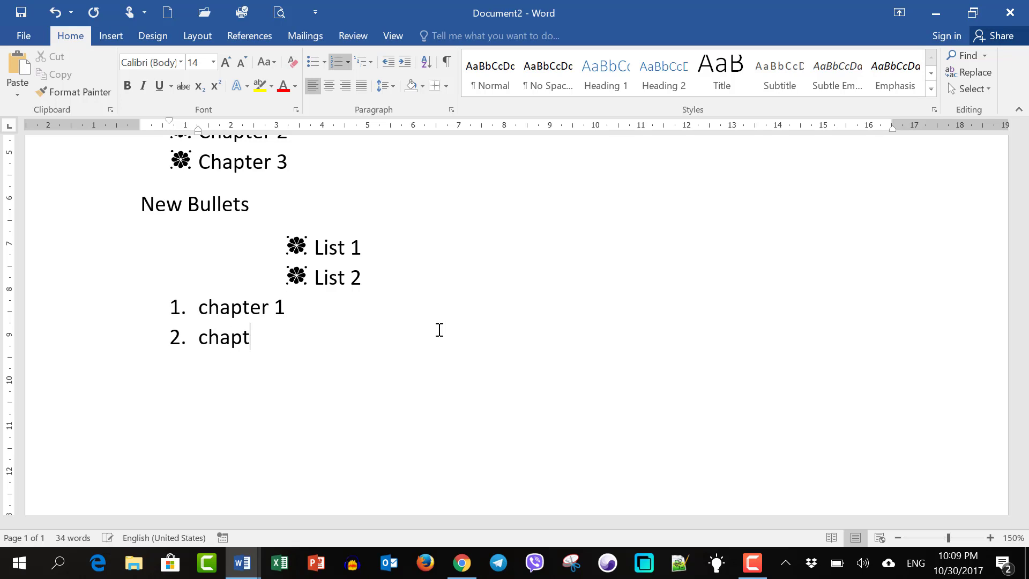
{"action": "type", "text": "er 2"}
- Switch the list to 1) 2) numbering, removing the number from the chapter 2 line
{"action": "left_click", "coordinate": [259, 327]}
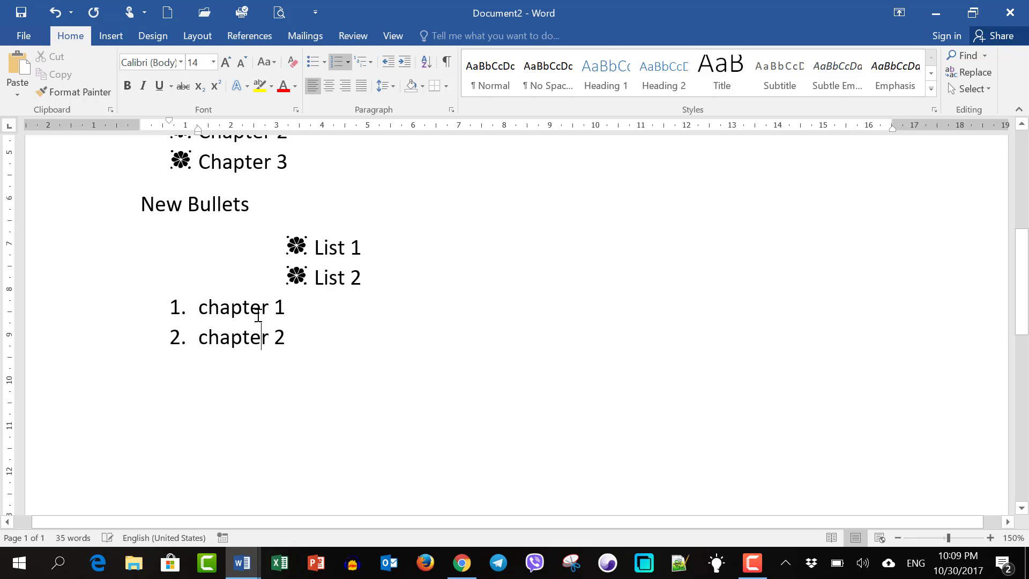
{"action": "left_click", "coordinate": [347, 62]}
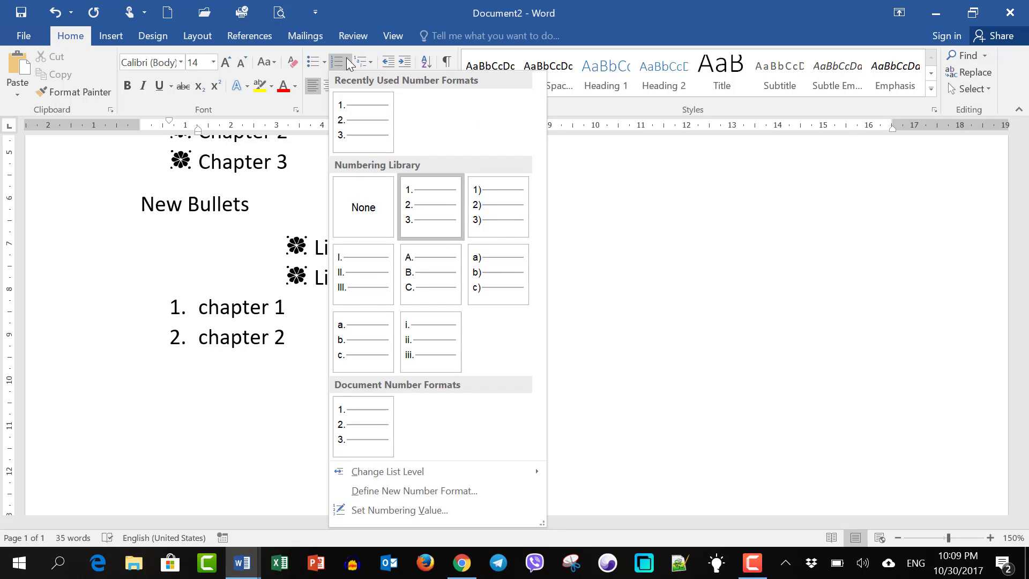
{"action": "left_click", "coordinate": [492, 220]}
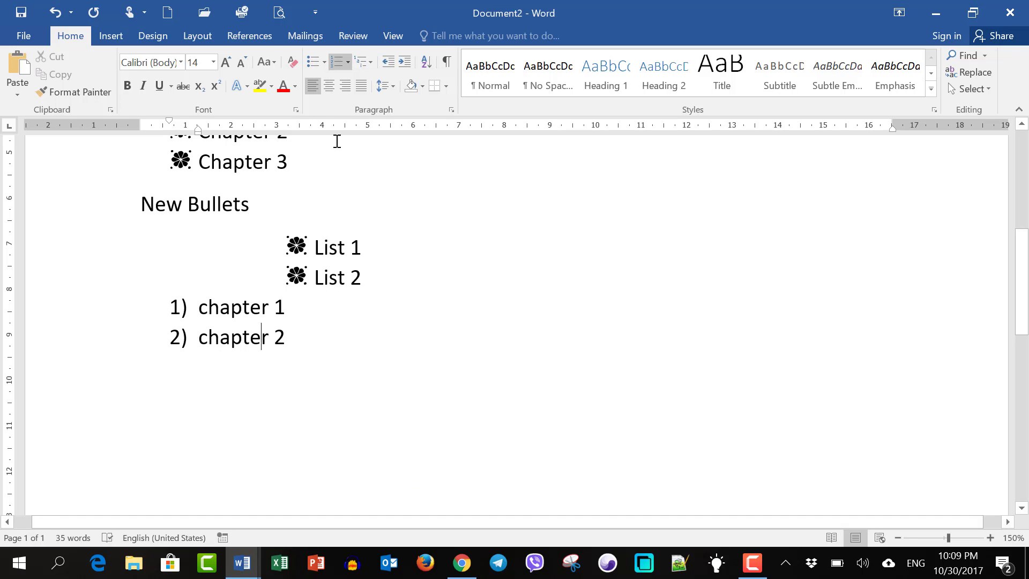
{"action": "left_click", "coordinate": [344, 60]}
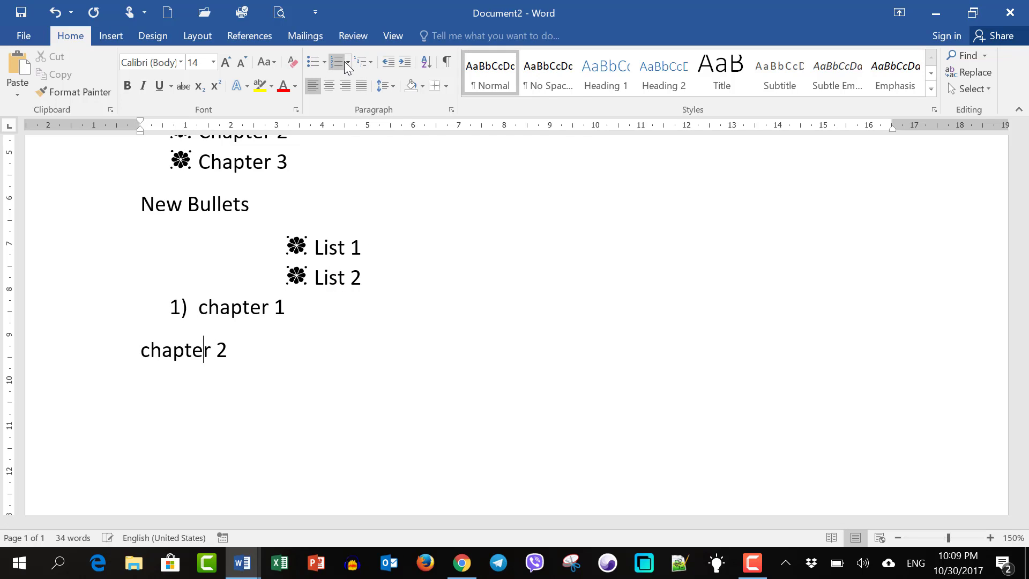
- Renumber the chapter lines, trying 1) and then a. b. lettering
{"action": "left_click", "coordinate": [346, 62]}
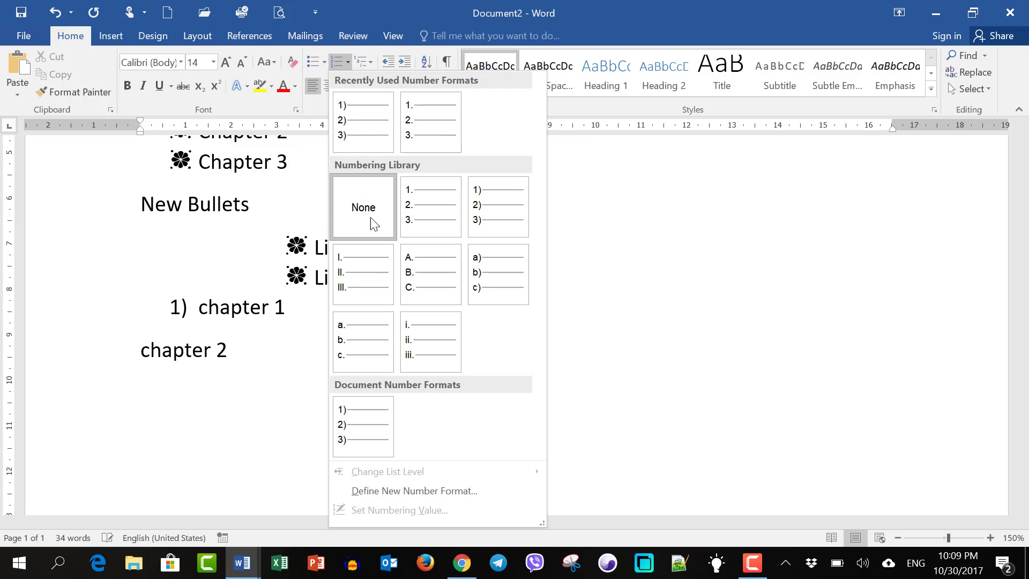
{"action": "left_click", "coordinate": [495, 213]}
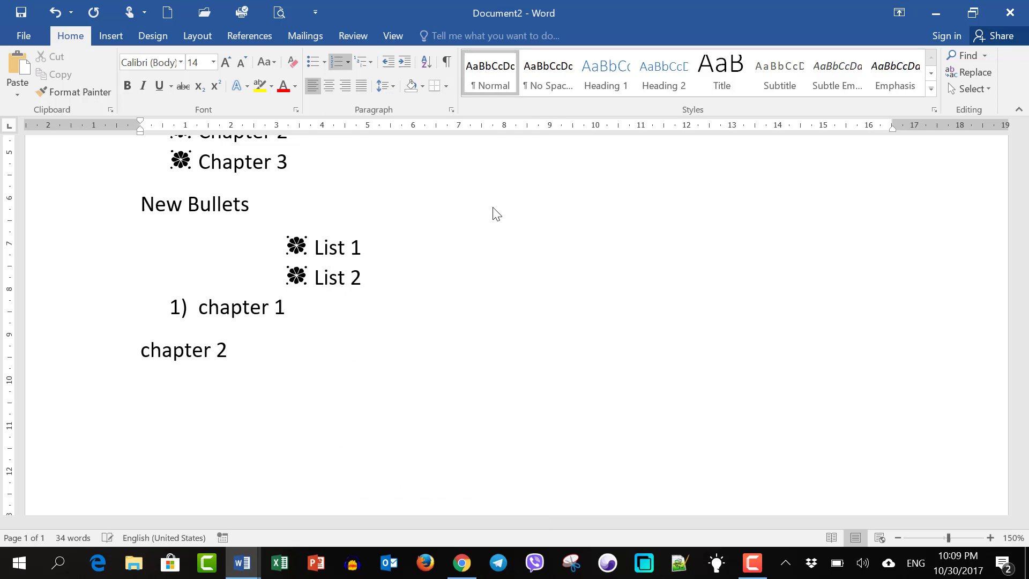
{"action": "left_click", "coordinate": [340, 65]}
{"action": "left_click", "coordinate": [334, 57]}
{"action": "left_click", "coordinate": [346, 66]}
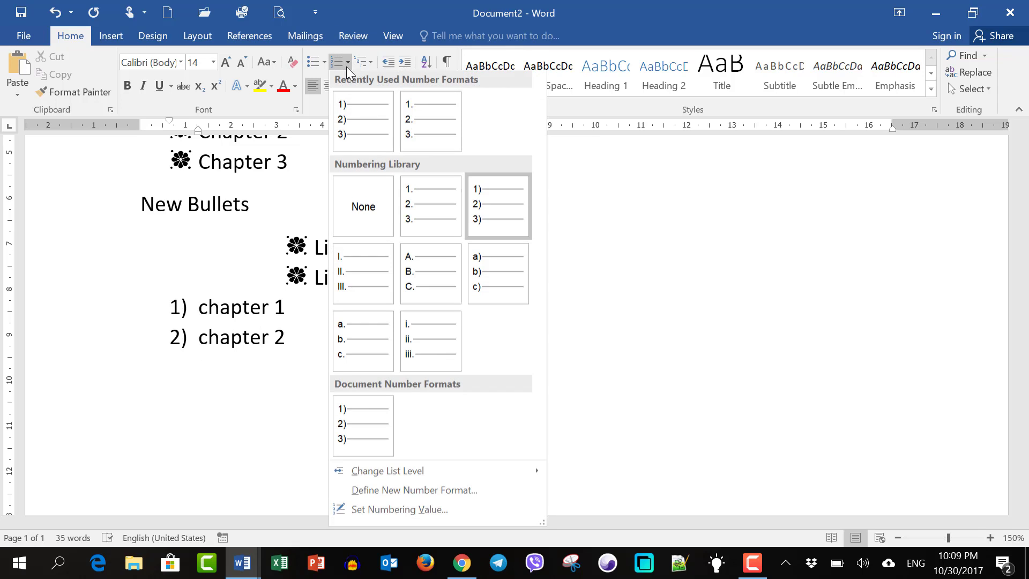
{"action": "left_click", "coordinate": [362, 345]}
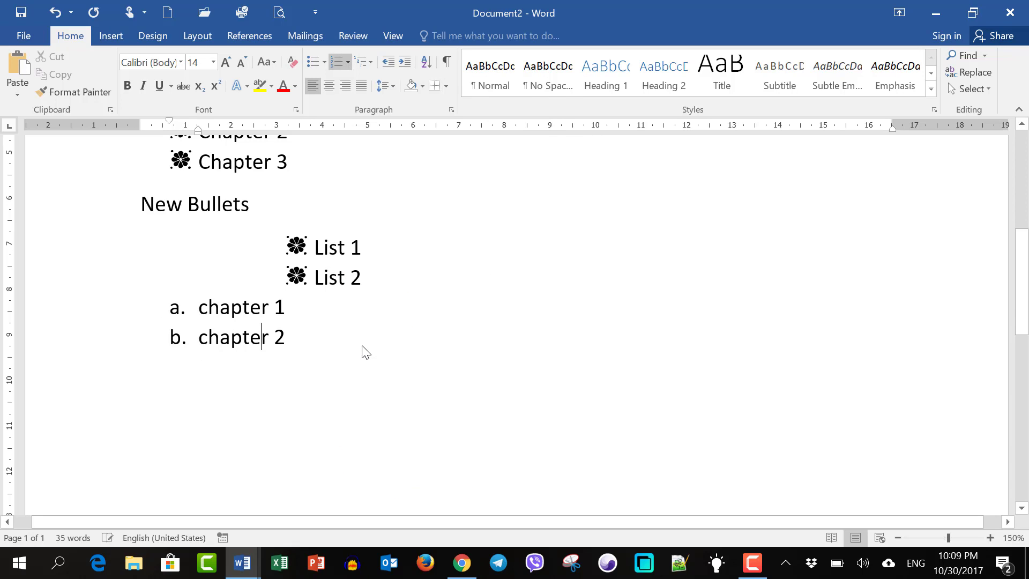
- Give List 1 and List 2 capital-letter A. B. C. numbering, leaving Chapter 2 bulleted
{"action": "left_click", "coordinate": [328, 245]}
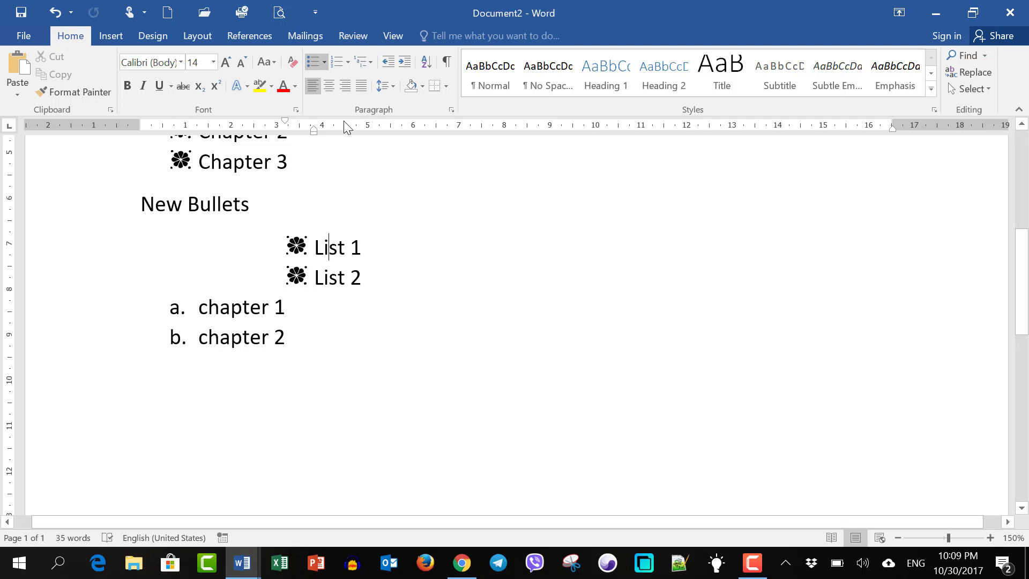
{"action": "left_click", "coordinate": [347, 63]}
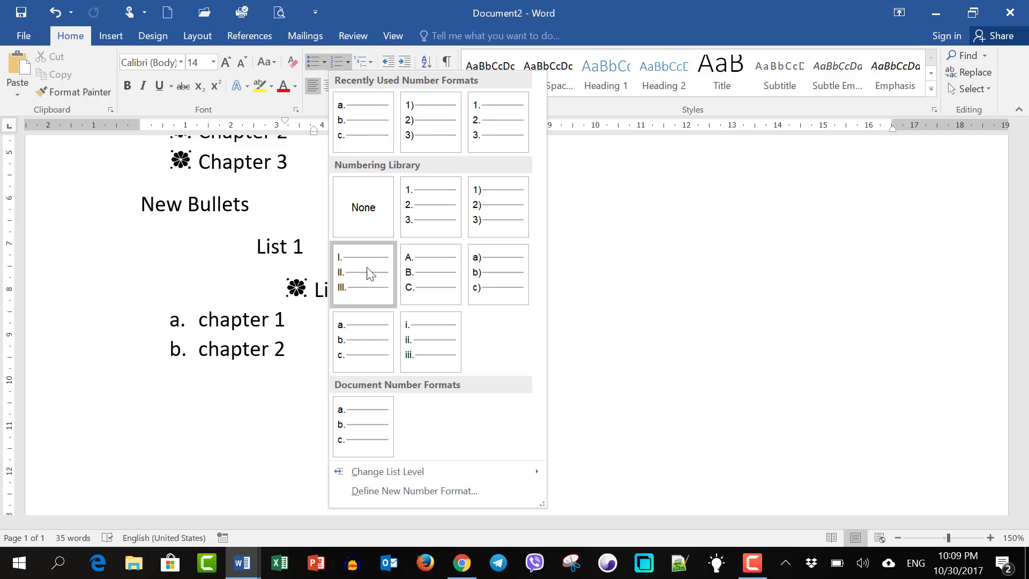
{"action": "left_click", "coordinate": [422, 289]}
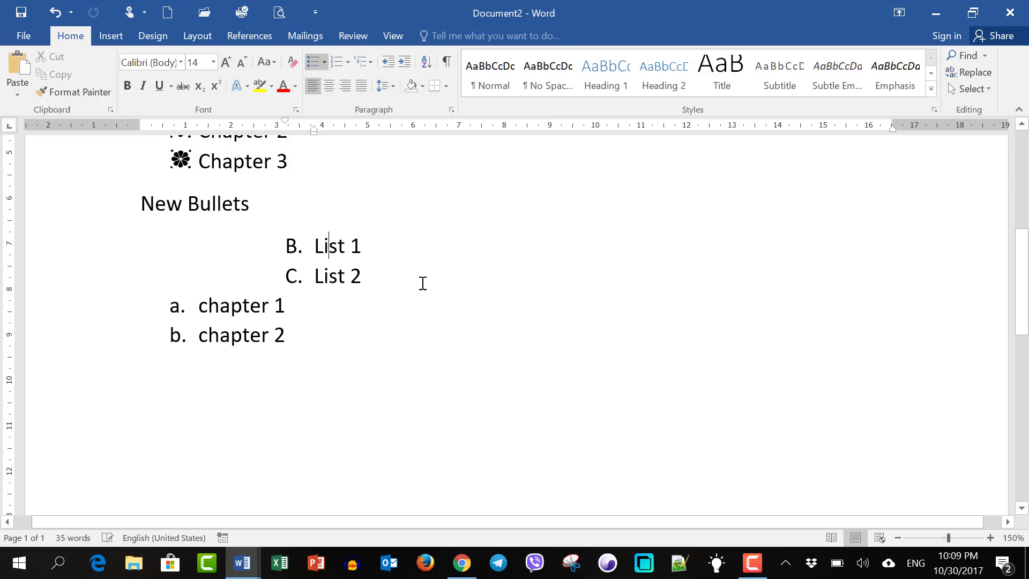
{"action": "scroll", "coordinate": [303, 292], "scroll_direction": "up", "scroll_amount": 3}
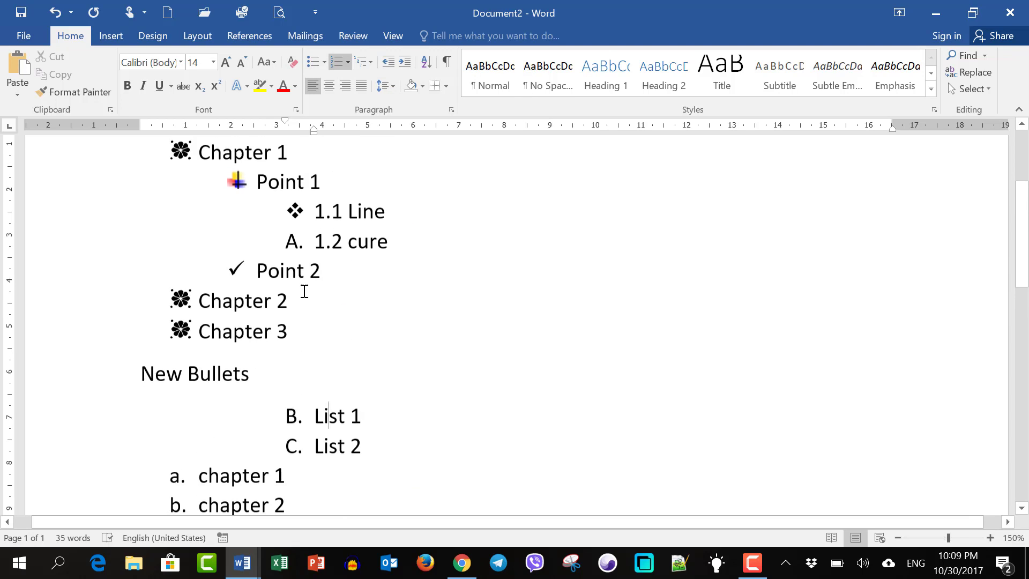
{"action": "left_click", "coordinate": [246, 303]}
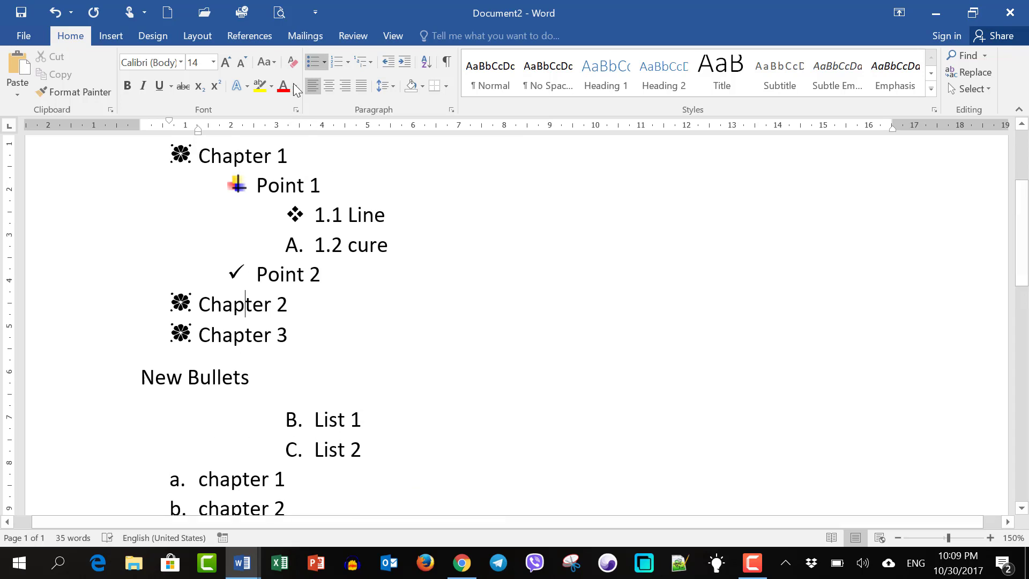
{"action": "left_click", "coordinate": [348, 62]}
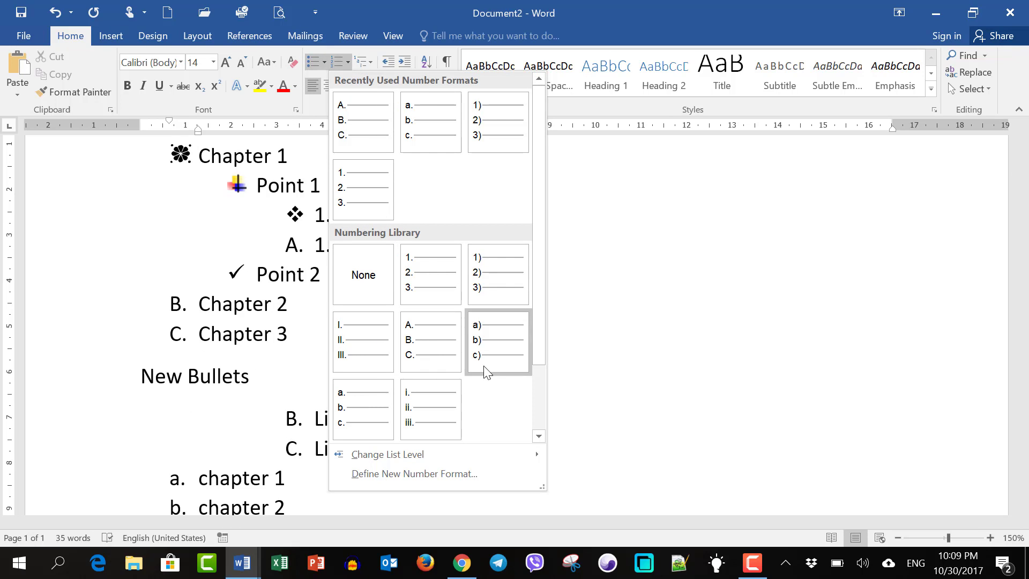
{"action": "left_click", "coordinate": [299, 233]}
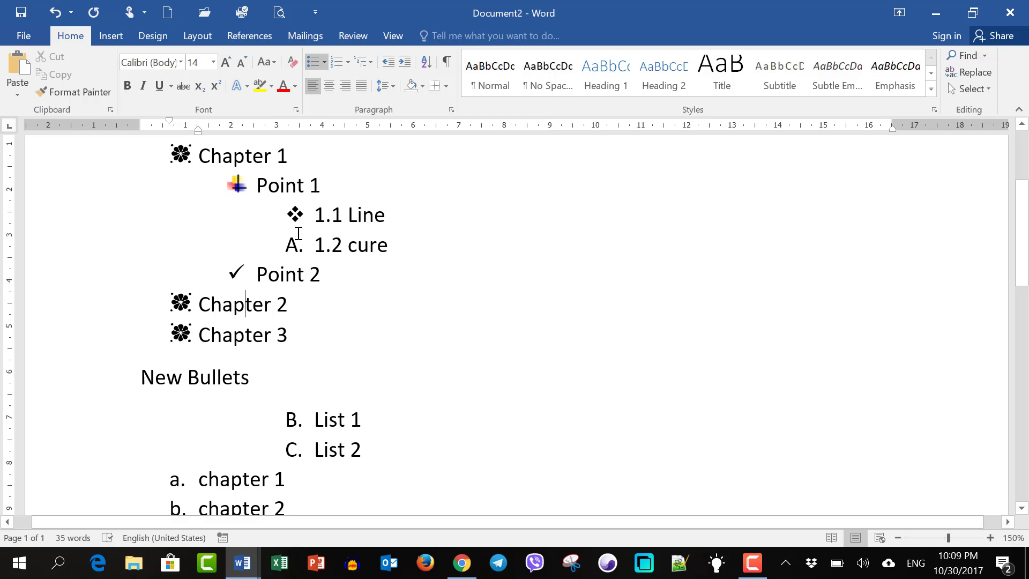
- Number chapter 1 and chapter 2 with lowercase roman numerals i. and ii
{"action": "scroll", "coordinate": [271, 397], "scroll_direction": "down", "scroll_amount": 3}
{"action": "left_click", "coordinate": [250, 306]}
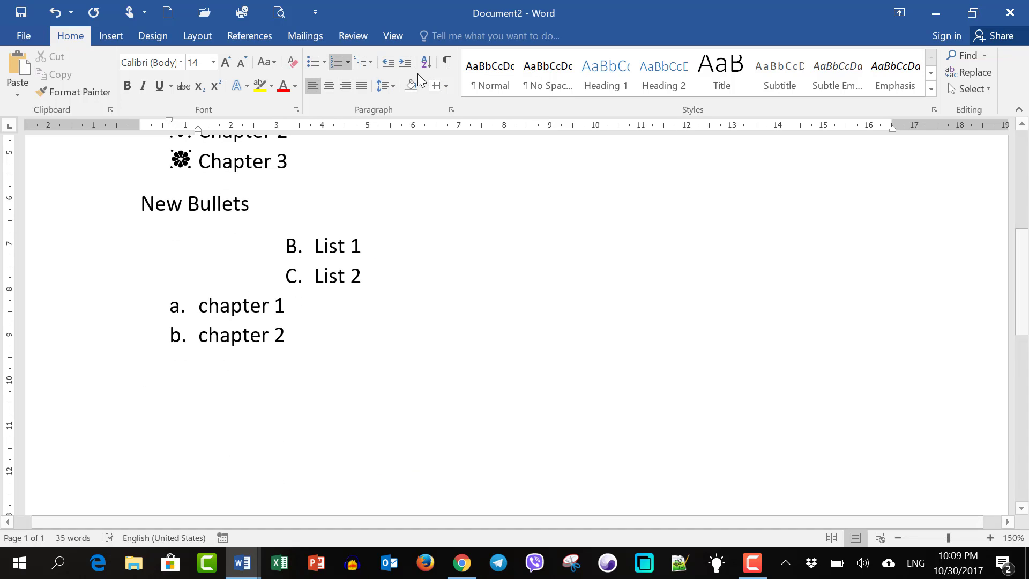
{"action": "left_click", "coordinate": [346, 65]}
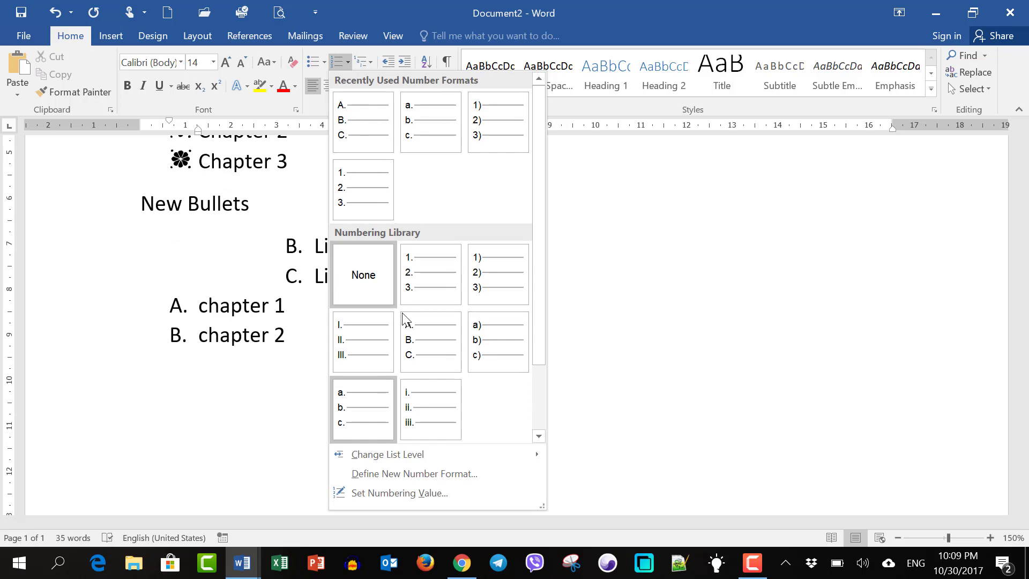
{"action": "left_click", "coordinate": [416, 425]}
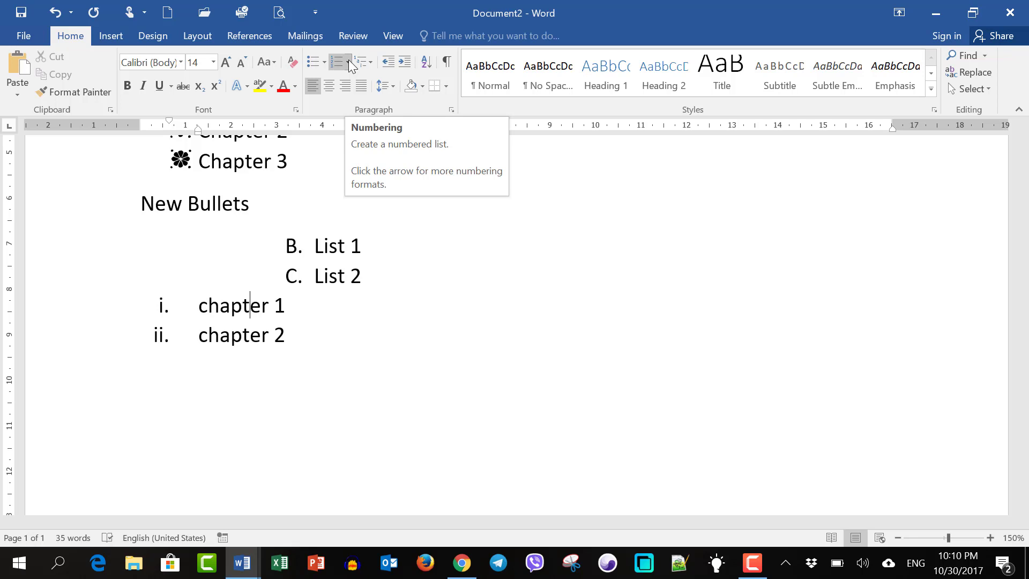
{"action": "left_click", "coordinate": [348, 62]}
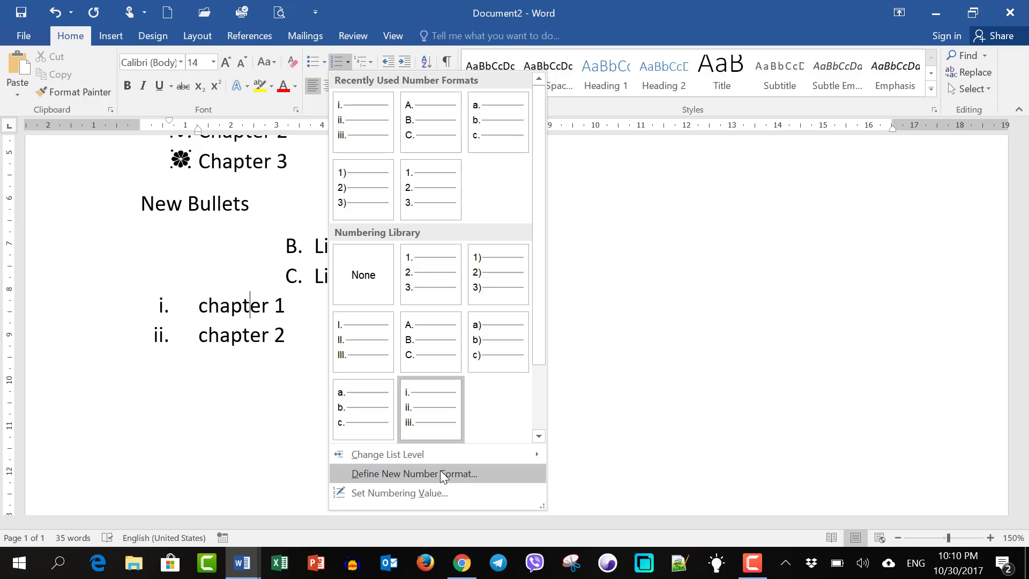
{"action": "left_click", "coordinate": [417, 473]}
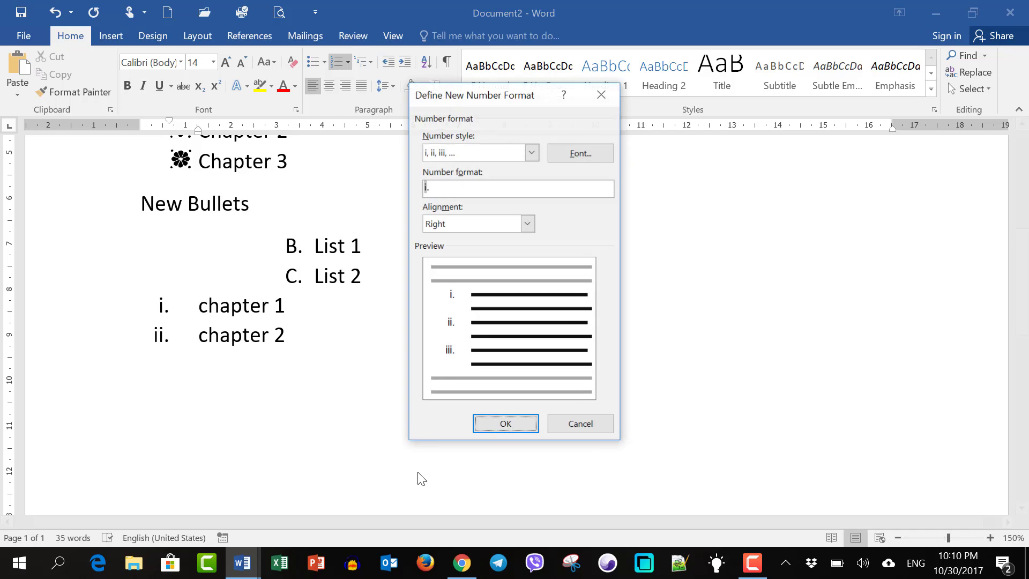
{"action": "left_click", "coordinate": [532, 152]}
{"action": "left_click", "coordinate": [593, 231]}
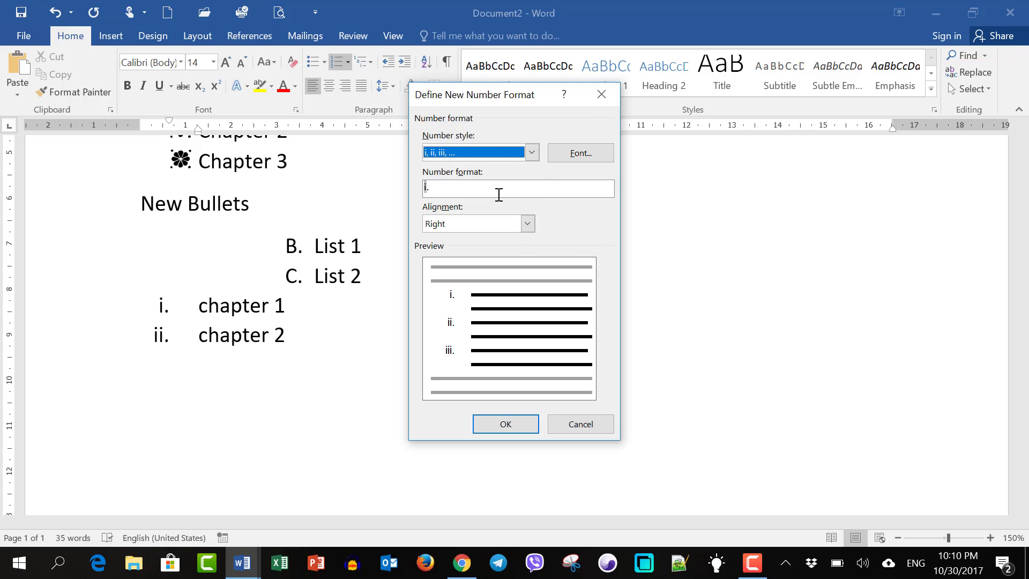
{"action": "left_click", "coordinate": [534, 227]}
{"action": "left_click", "coordinate": [535, 229]}
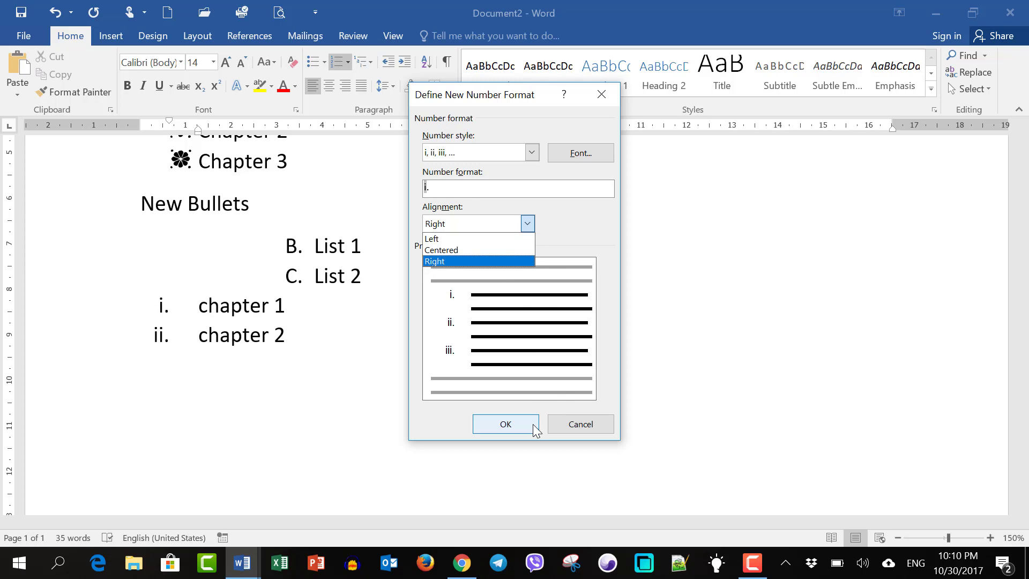
{"action": "left_click", "coordinate": [577, 424]}
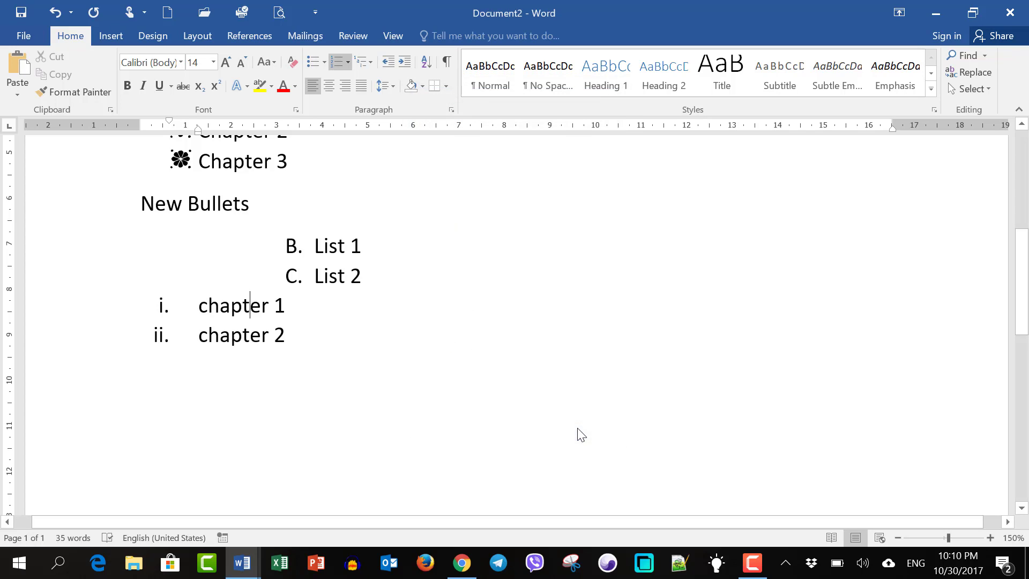
{"action": "left_click", "coordinate": [301, 318]}
- Under chapter 1, add demoted flower-bulleted items 'how to' and 'computer101 tips and tricks'
{"action": "key", "text": "Return"}
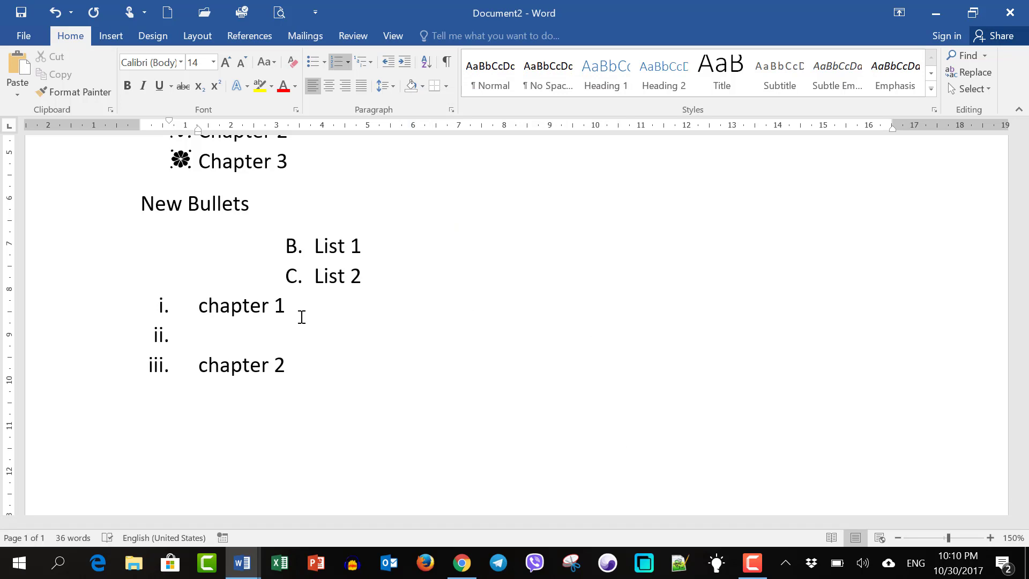
{"action": "key", "text": "Tab"}
{"action": "left_click", "coordinate": [325, 63]}
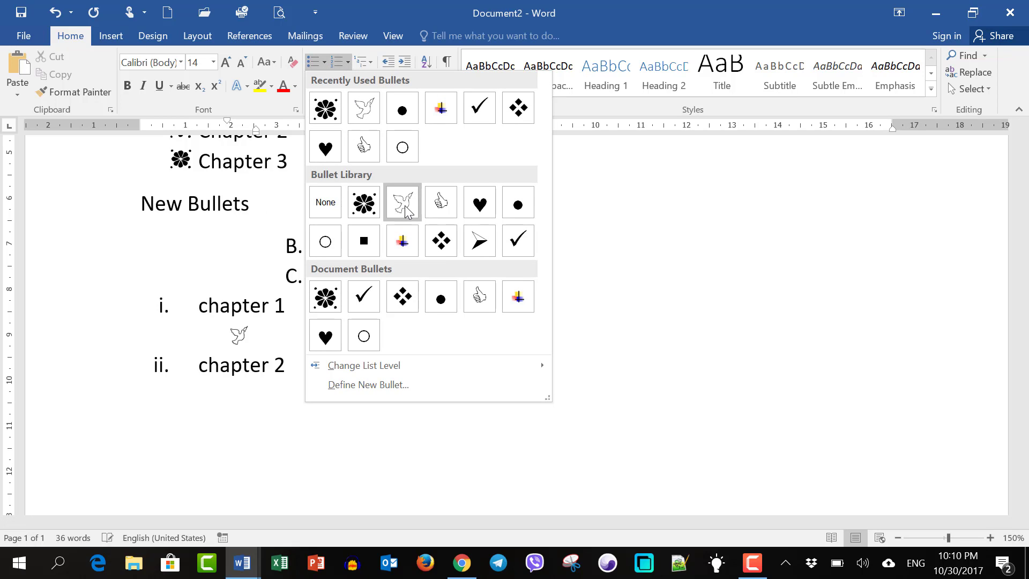
{"action": "left_click", "coordinate": [364, 202]}
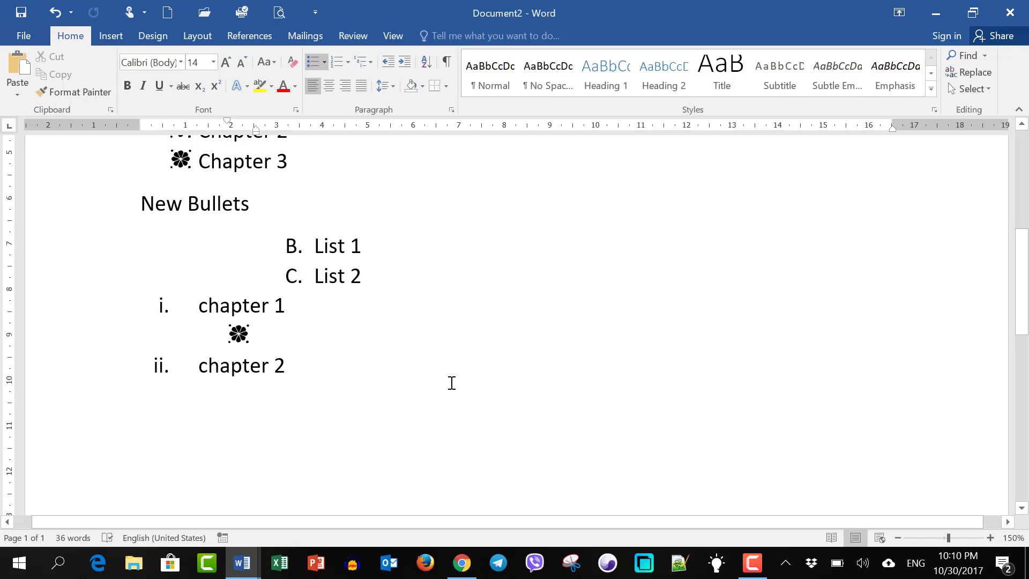
{"action": "type", "text": "how to"}
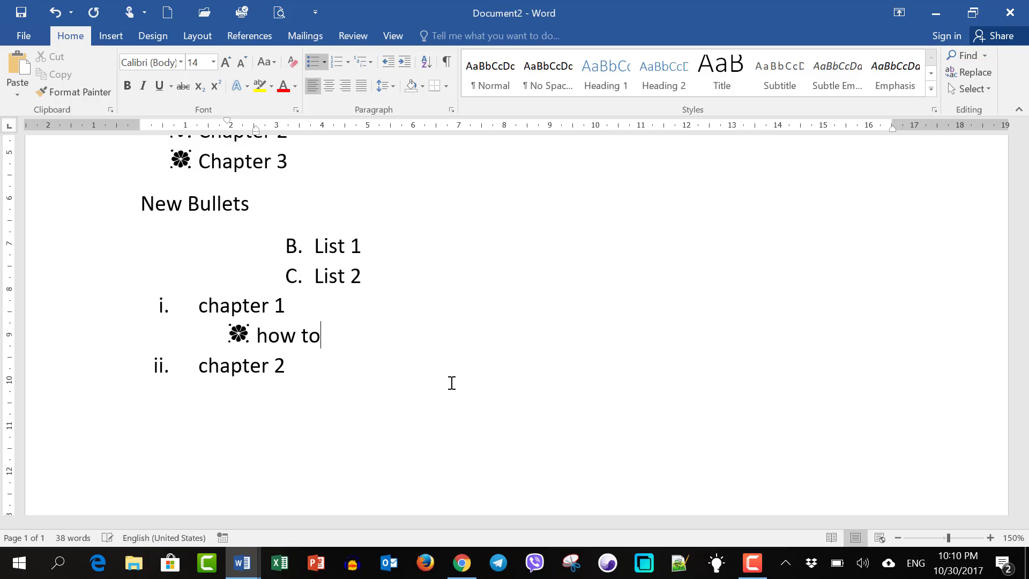
{"action": "key", "text": "Return"}
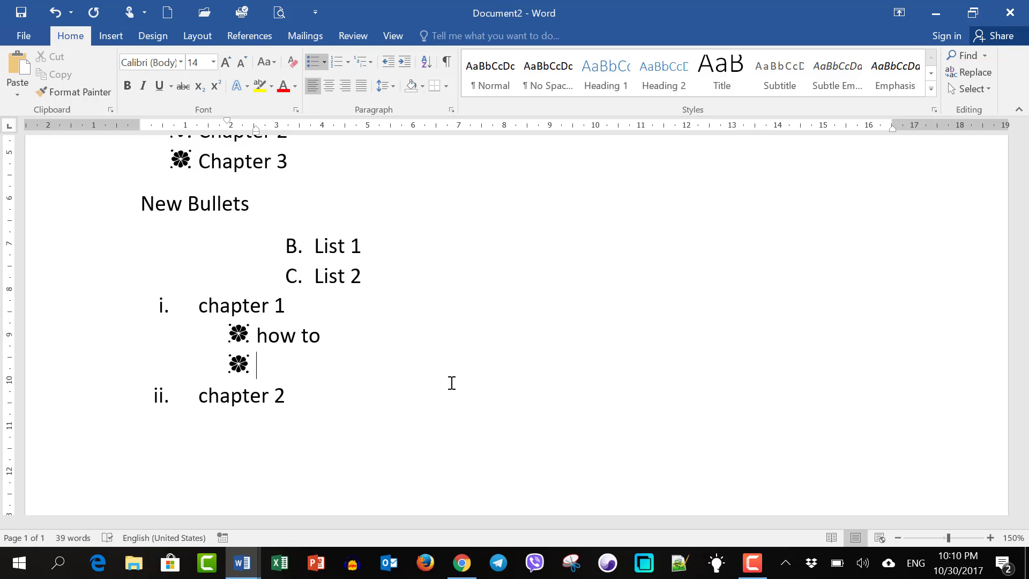
{"action": "type", "text": "comp"}
{"action": "type", "text": "uter"}
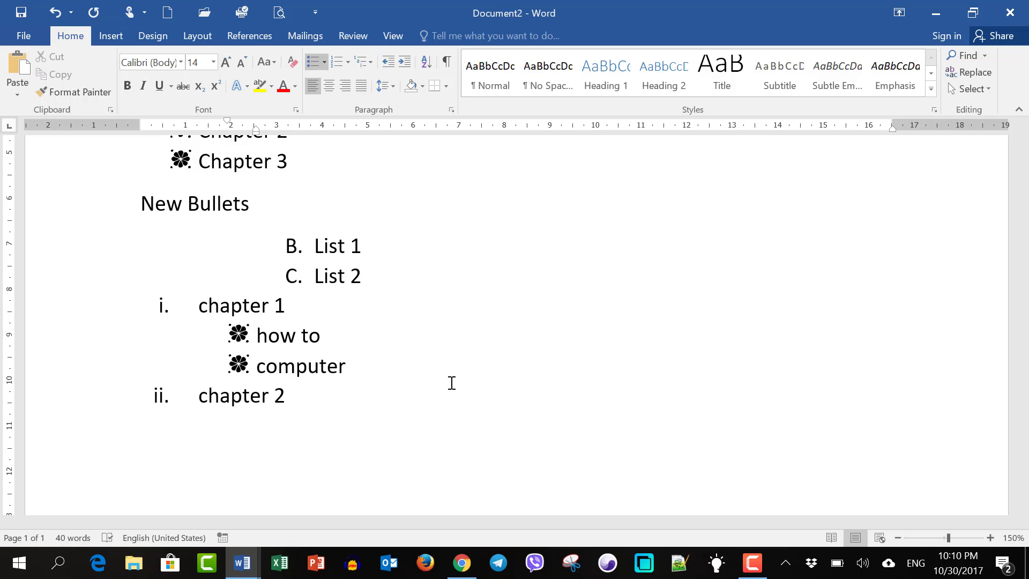
{"action": "type", "text": "101"}
{"action": "type", "text": " tr"}
{"action": "key", "text": "BackSpace"}
{"action": "type", "text": "i"}
{"action": "type", "text": "ps and tri"}
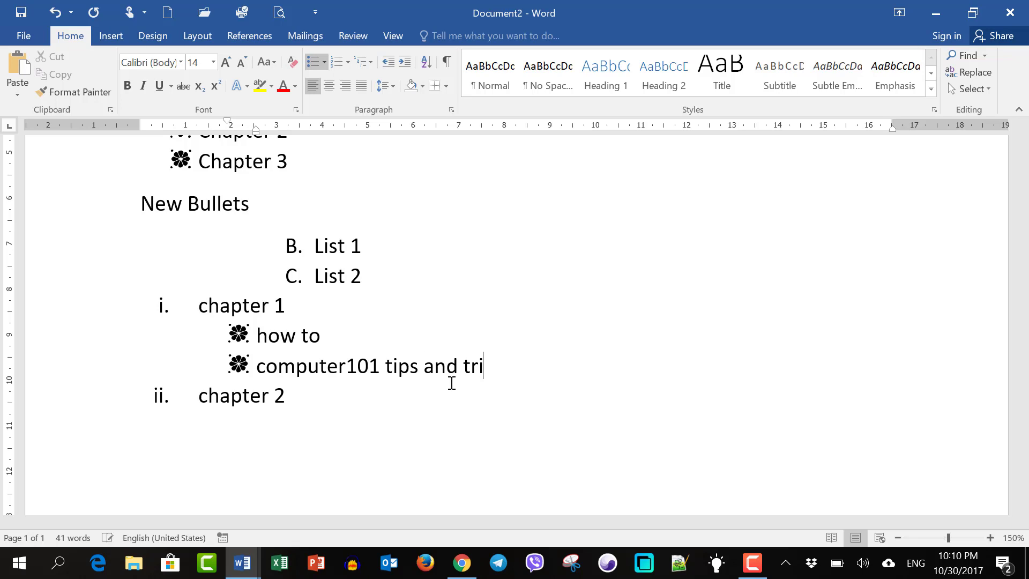
{"action": "type", "text": "cks"}
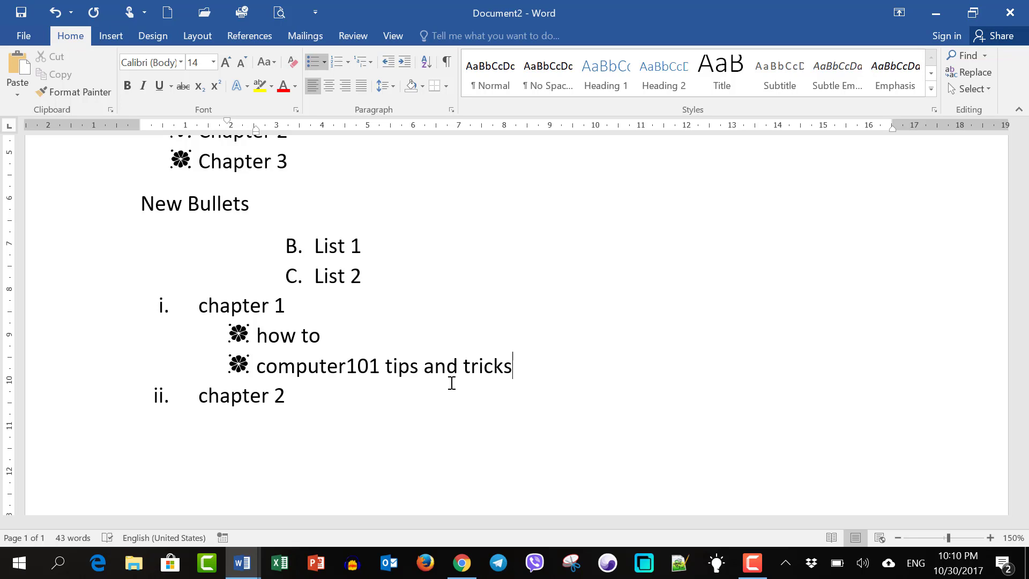